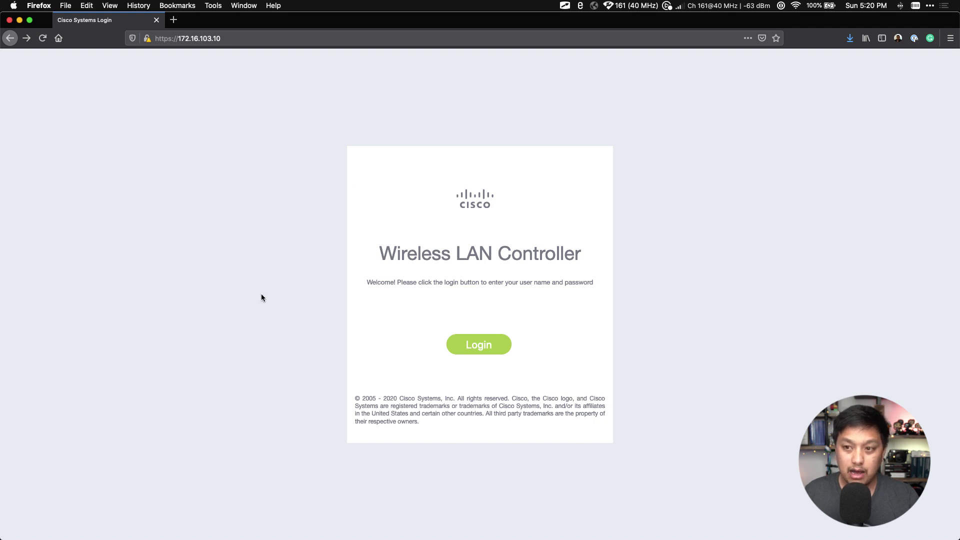
Log in with the admin username and the administrator password to reach the Network Summary dashboard
click(467, 347)
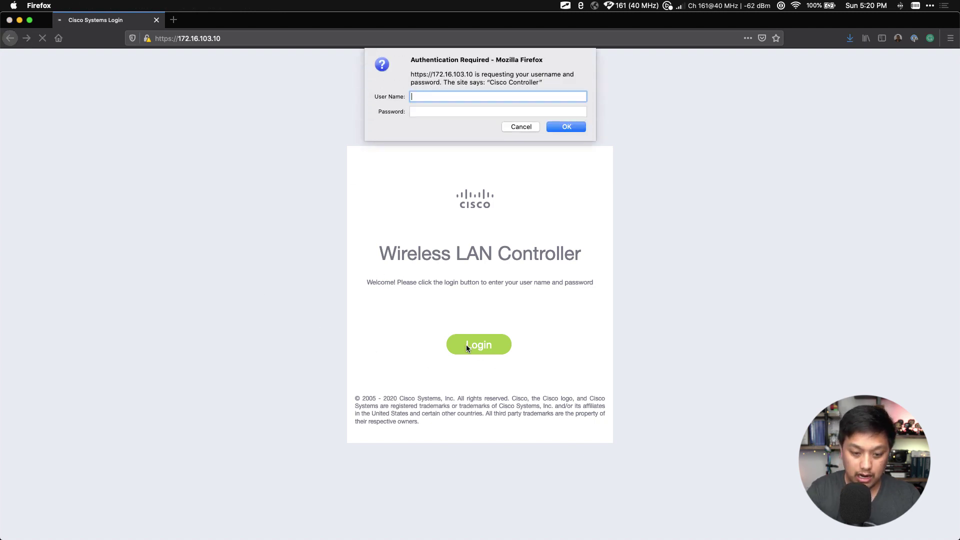
text(admin)
key(Tab)
text(****)
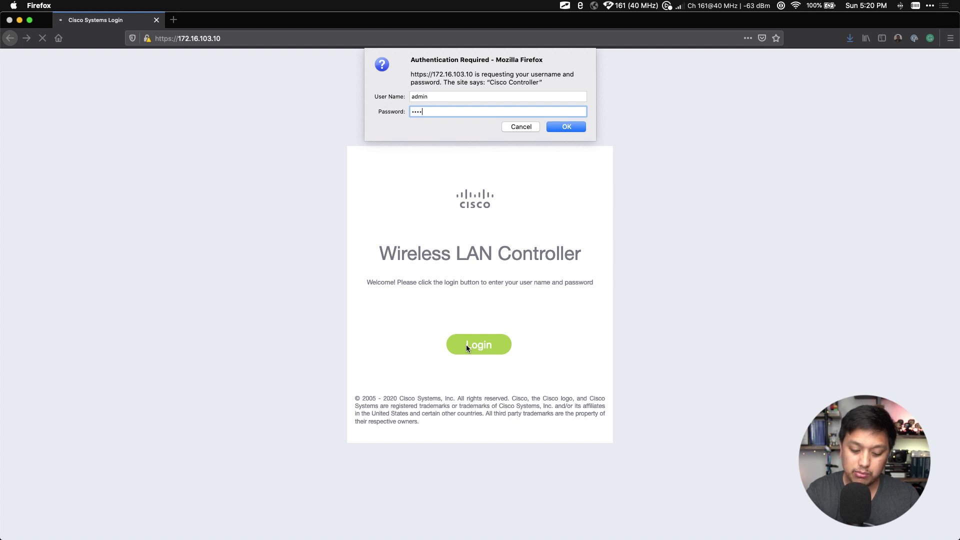
text(*****)
key(Return)
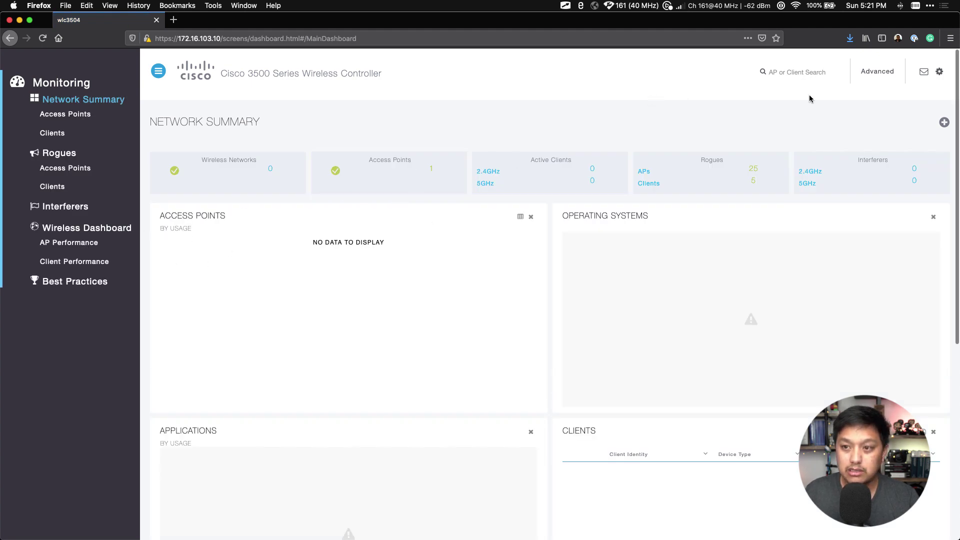
click(869, 200)
click(861, 114)
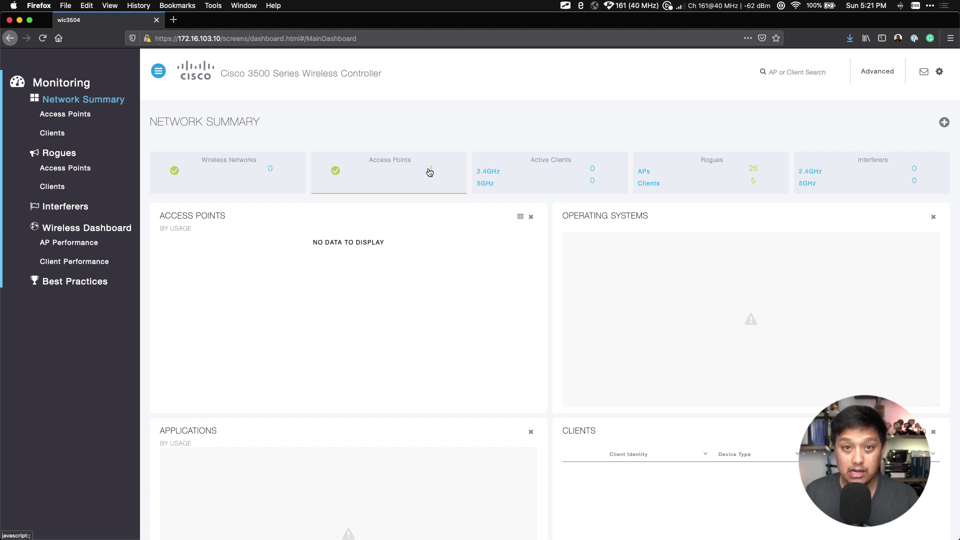
Switch to the Advanced Monitor Summary, note software version 8.10.105.0, and zoom the page in
click(877, 71)
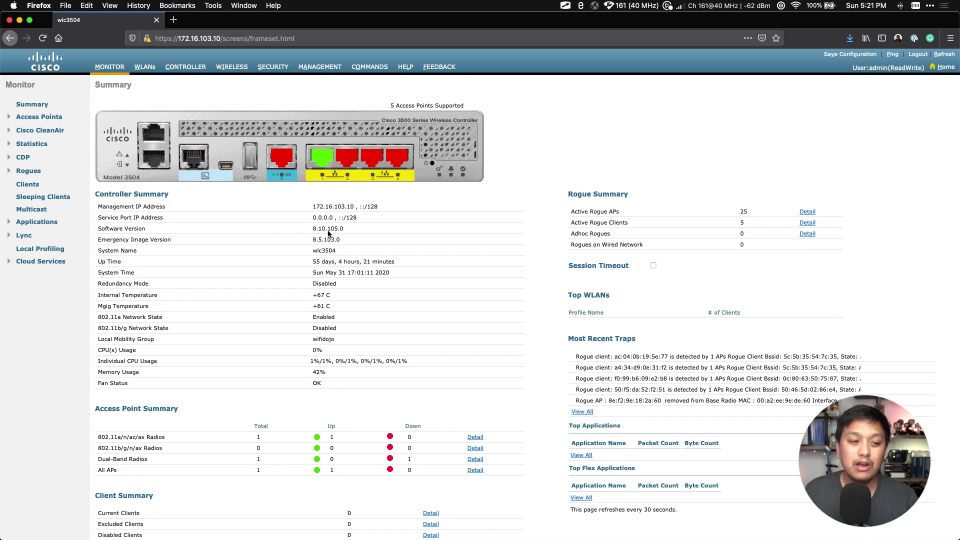
drag(344, 229, 310, 232)
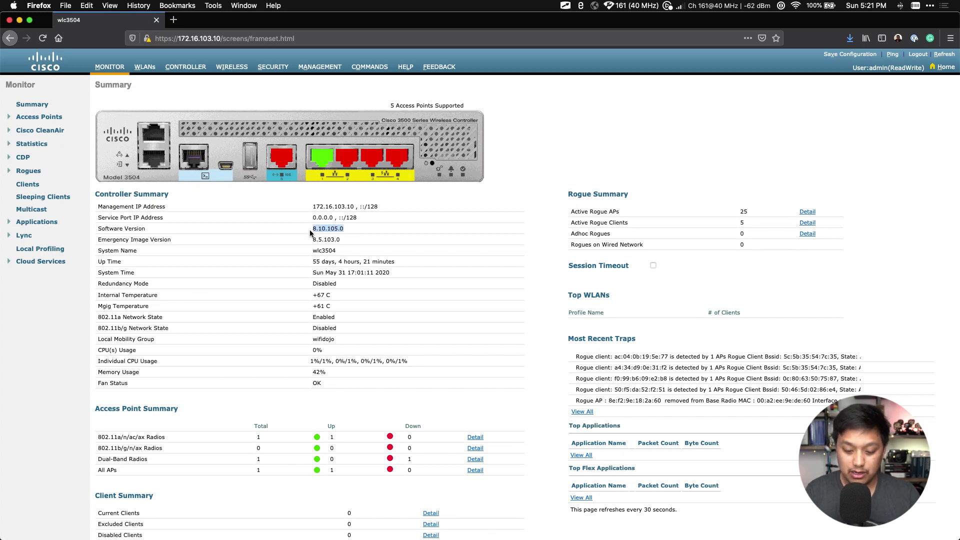
key(super+equal)
key(super+equal)
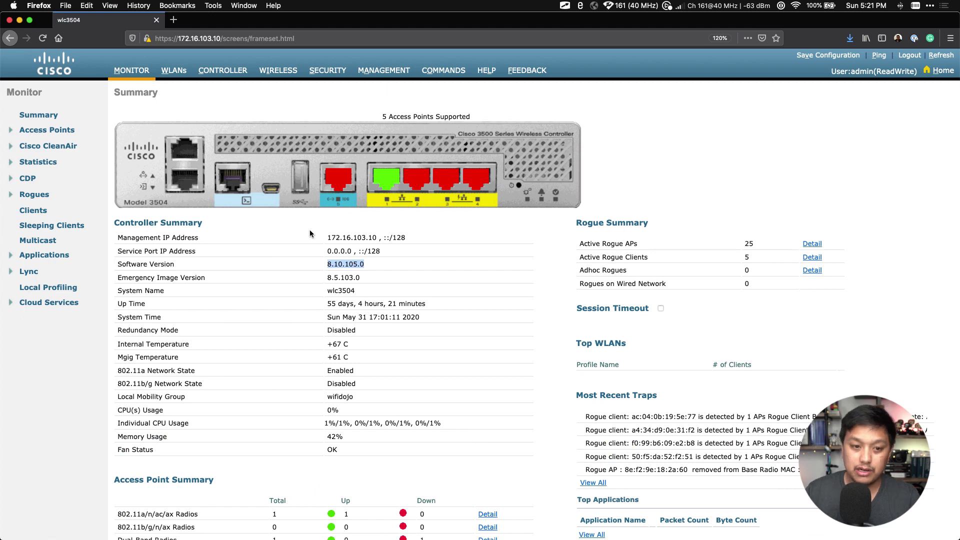
click(253, 116)
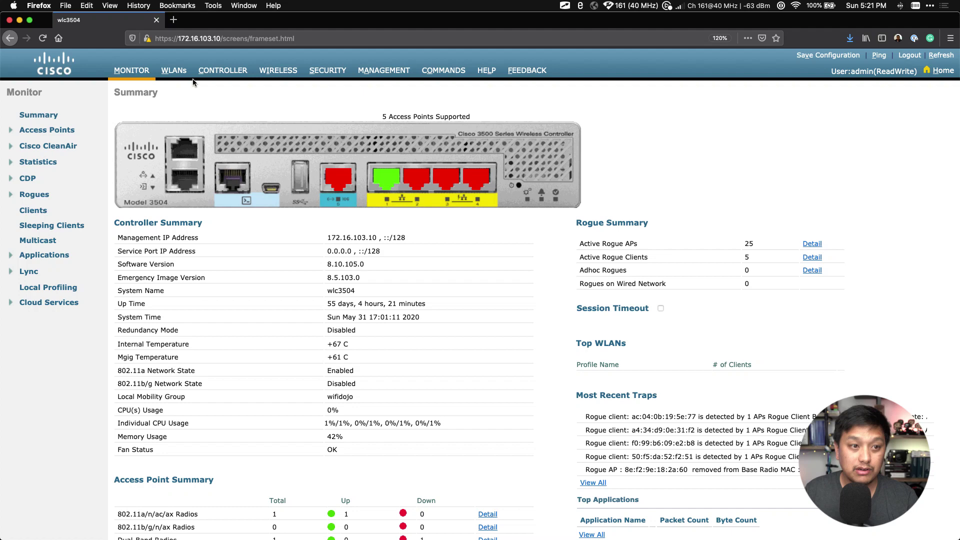
On the WLANs page, use Create New with Type WLAN to open a blank new-WLAN form
click(174, 71)
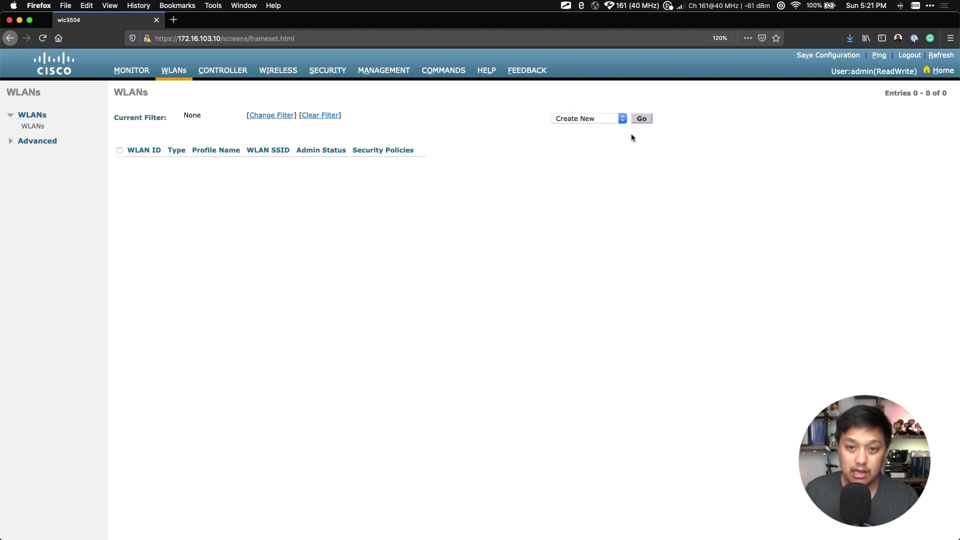
click(579, 118)
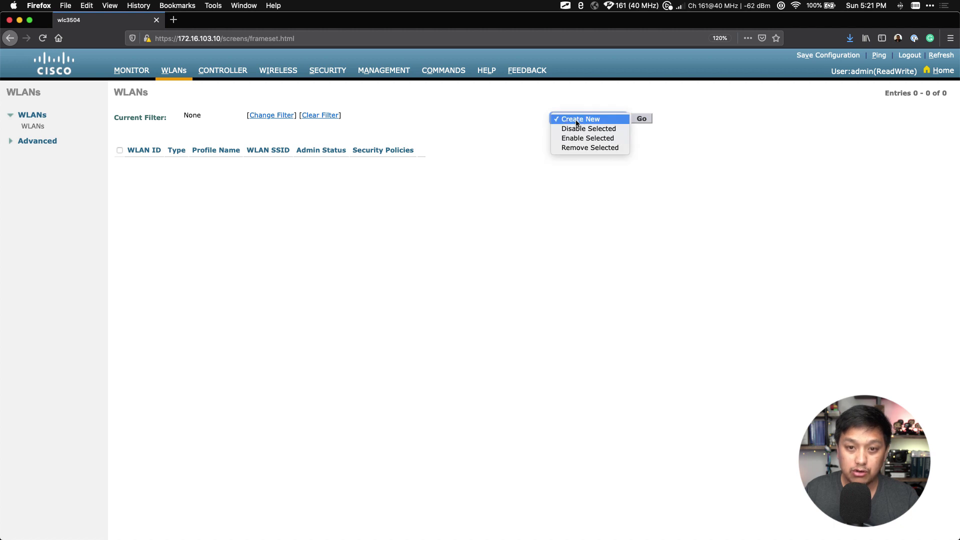
click(575, 119)
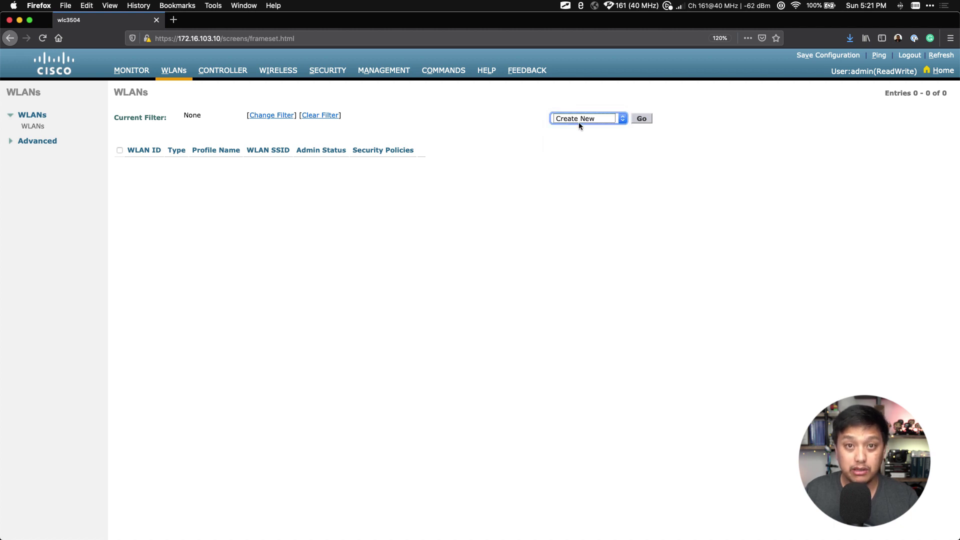
click(640, 122)
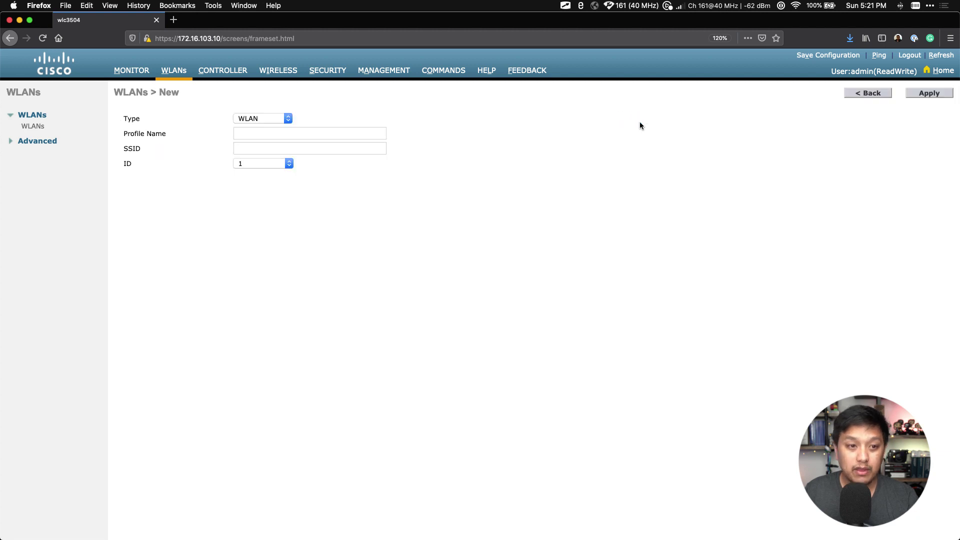
click(275, 120)
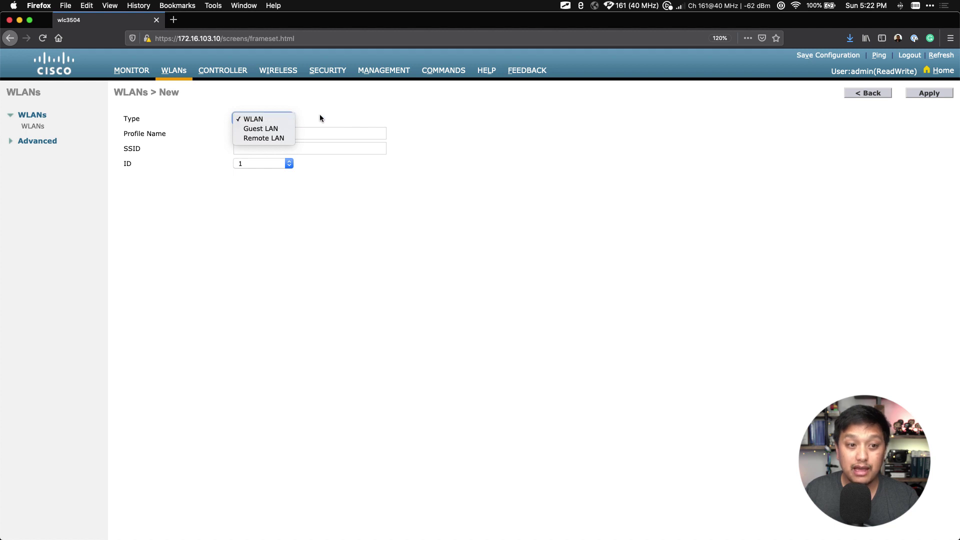
click(269, 122)
click(283, 131)
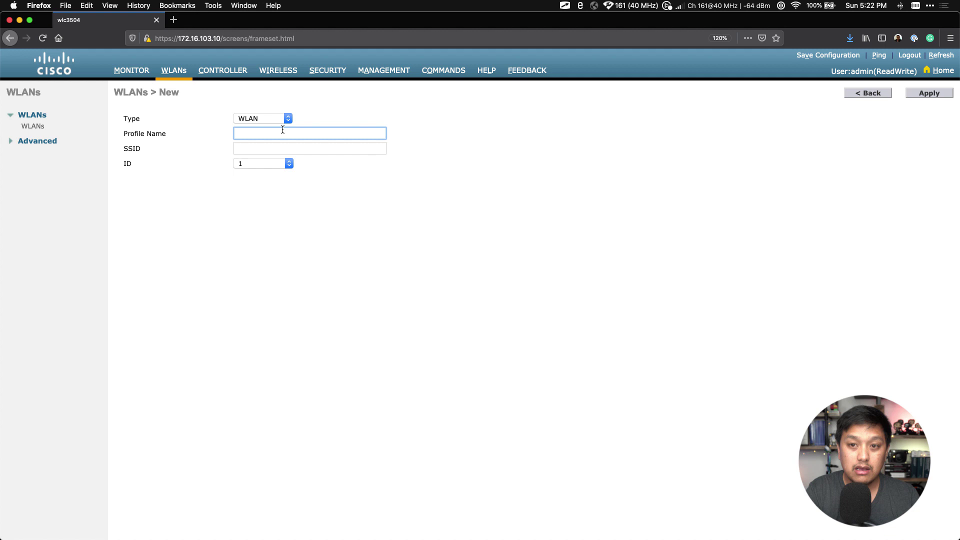
Enter 'CCNA Test' as both the Profile Name and SSID, leaving the WLAN ID at 1
text(CCNA Test)
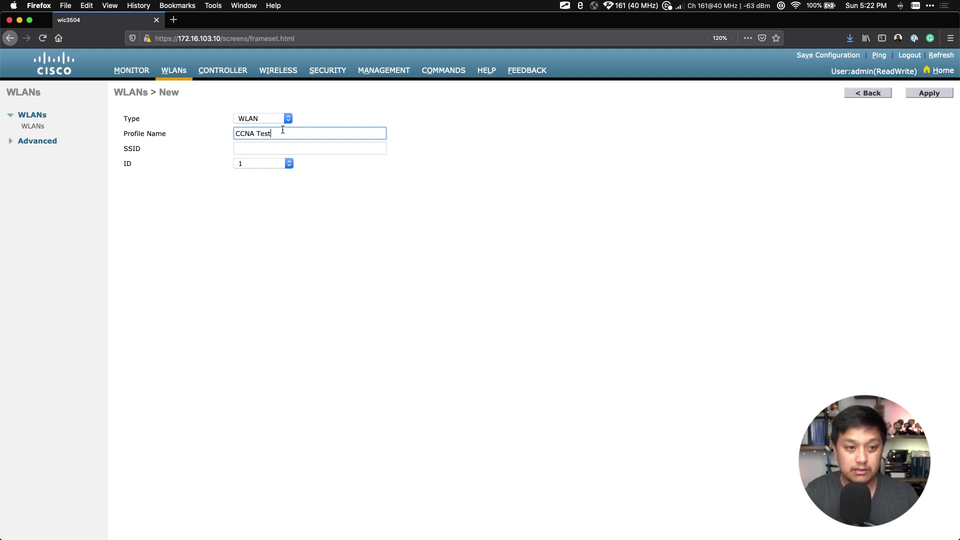
key(Tab)
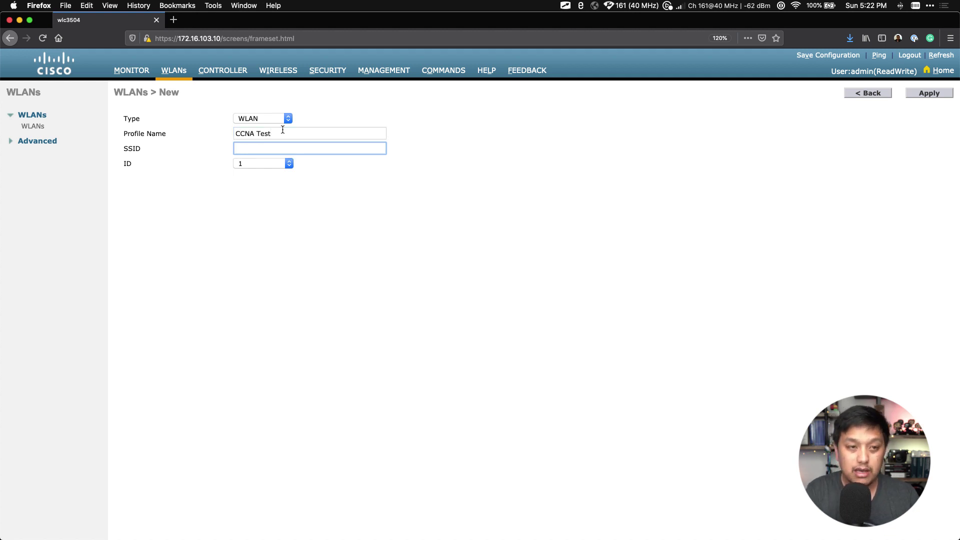
text(C)
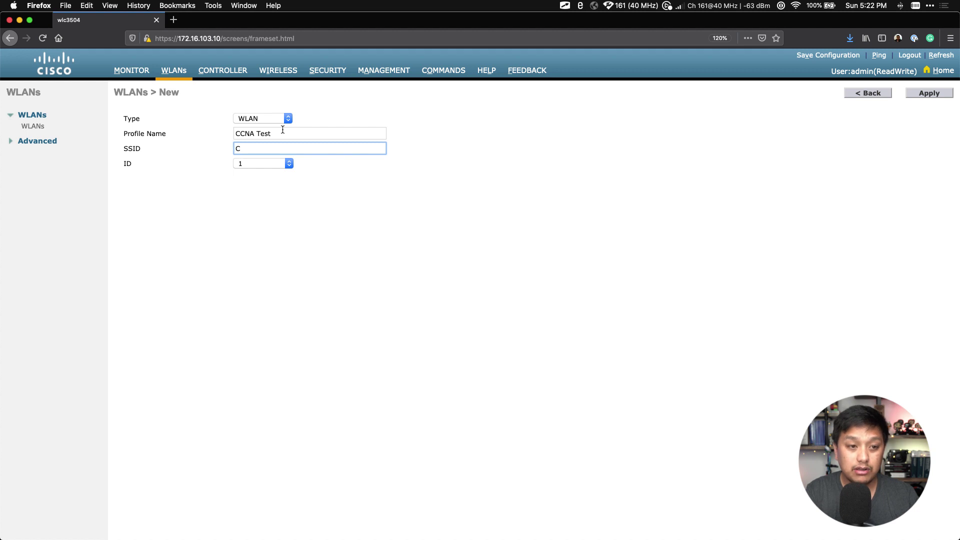
text(CNA Test)
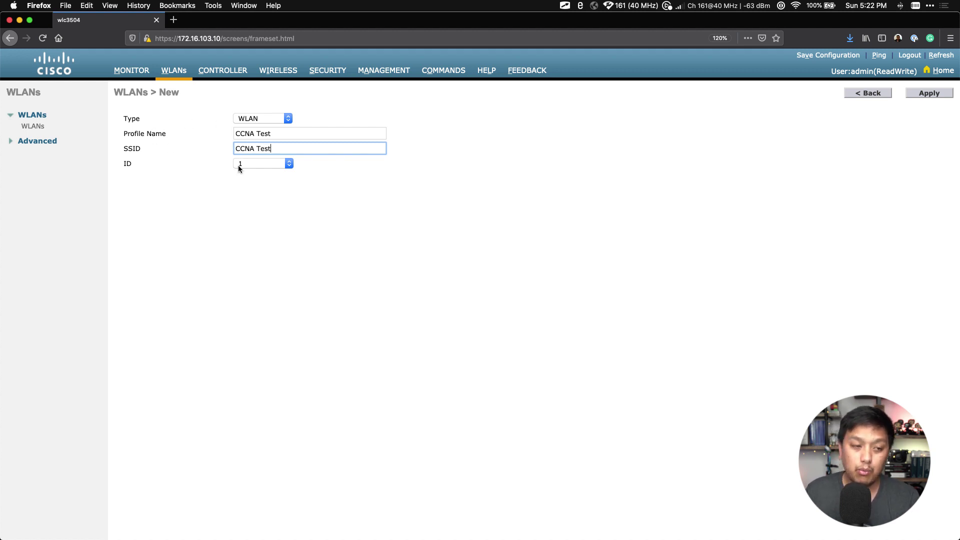
click(251, 166)
scroll(268, 231, down, 5)
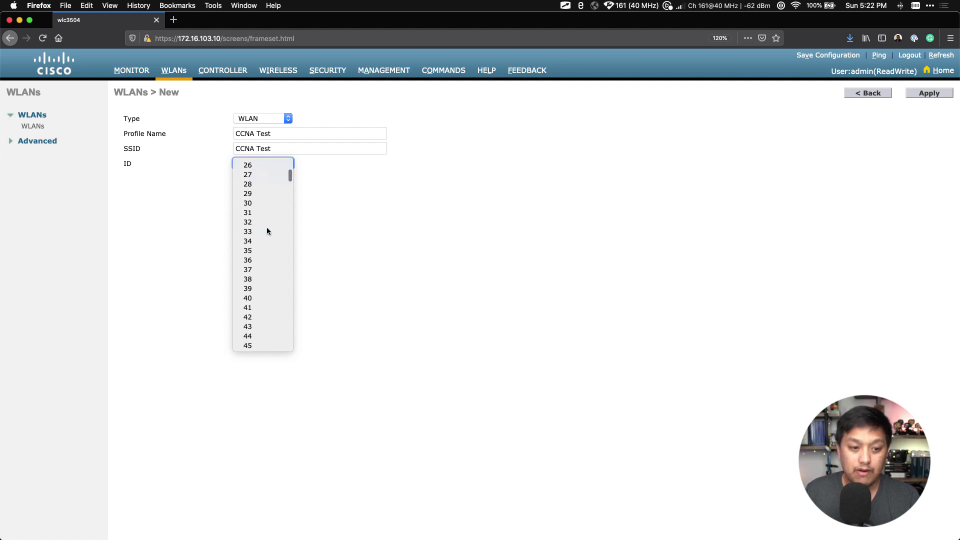
scroll(268, 231, down, 20)
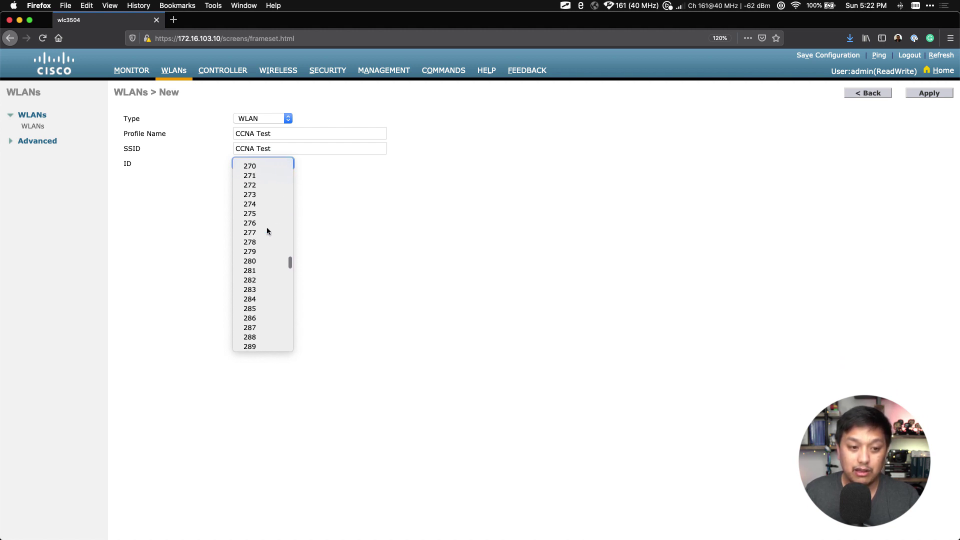
scroll(268, 231, down, 20)
scroll(267, 231, up, 20)
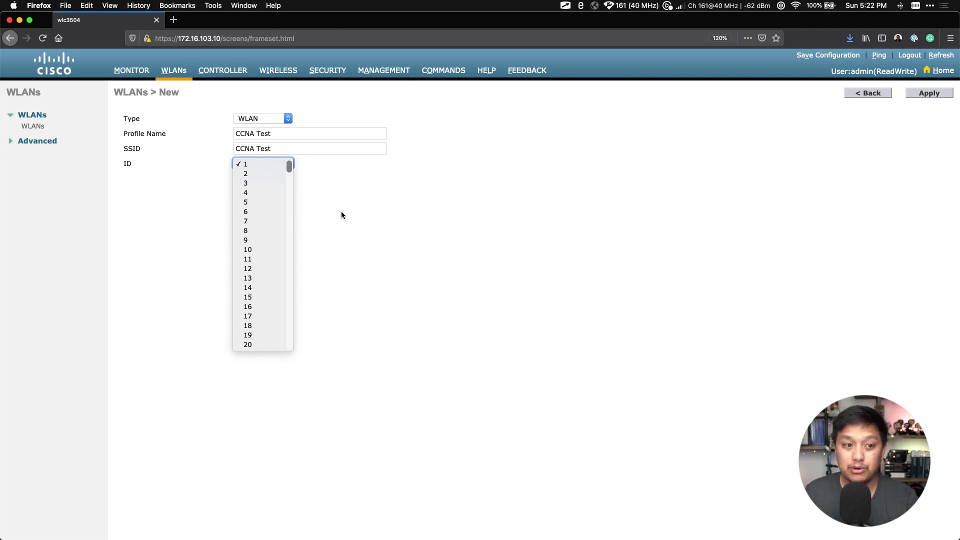
scroll(261, 264, down, 1)
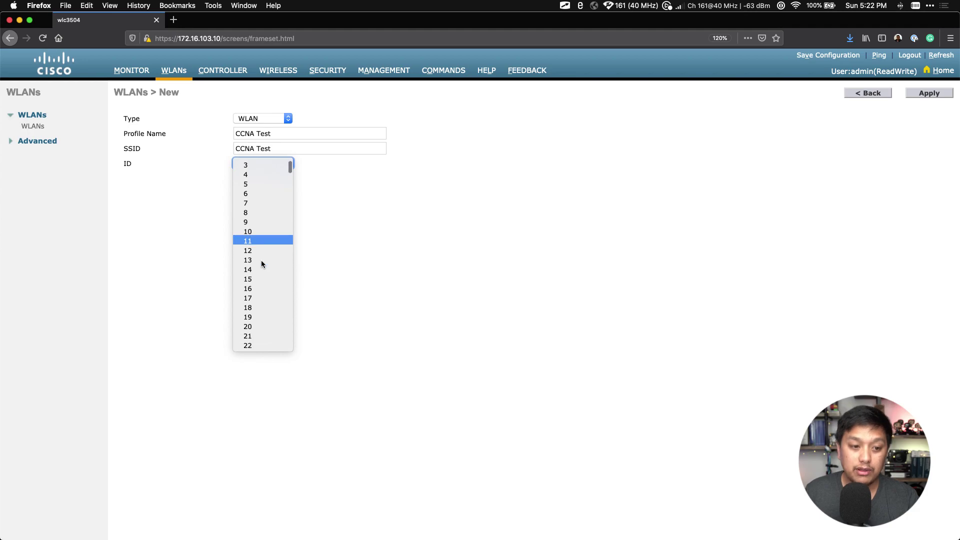
scroll(261, 261, down, 3)
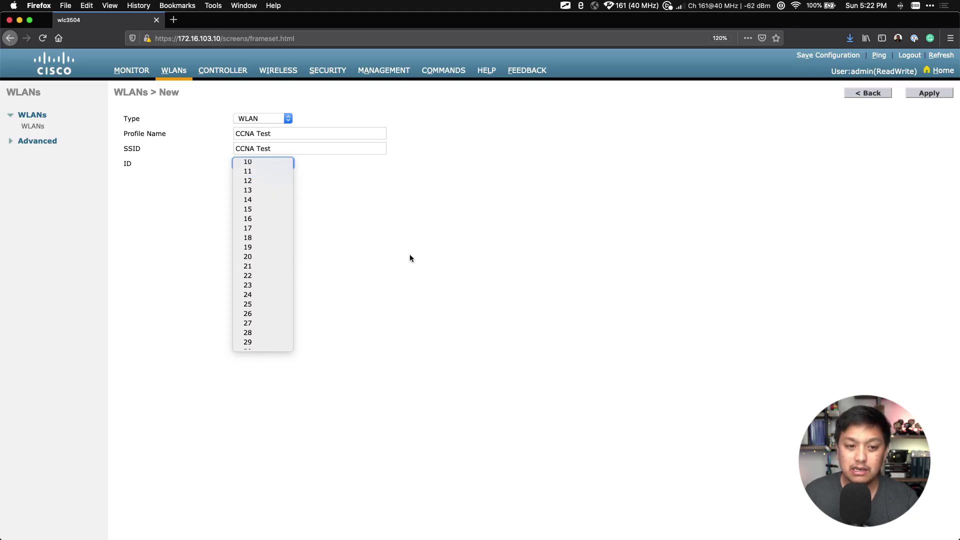
click(459, 242)
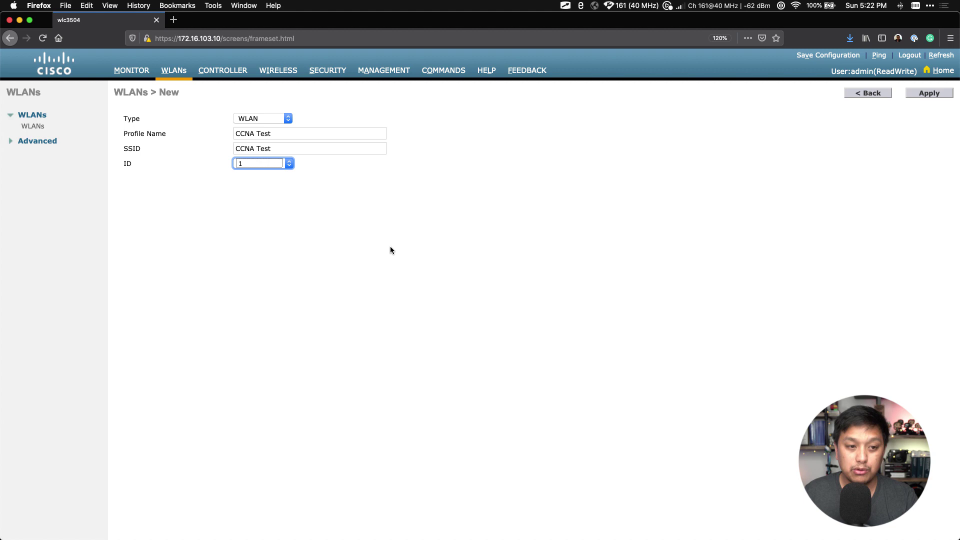
Create the CCNA Test WLAN, tick Status Enabled, and keep Radio Policy at All
click(928, 95)
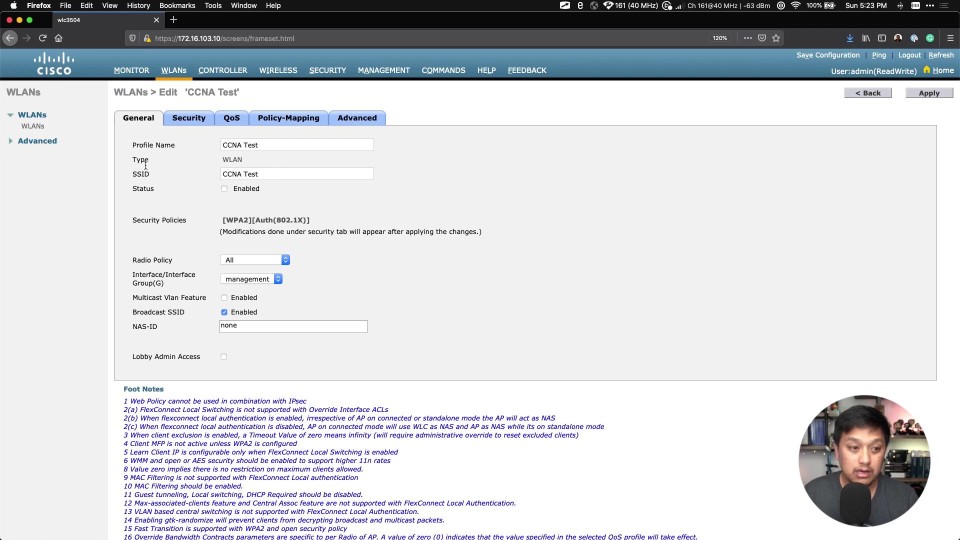
click(224, 189)
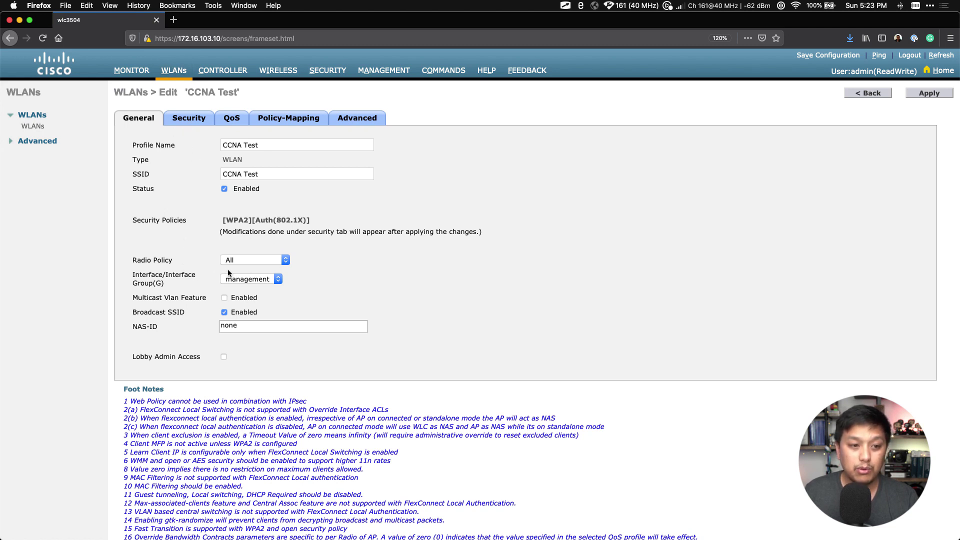
click(282, 260)
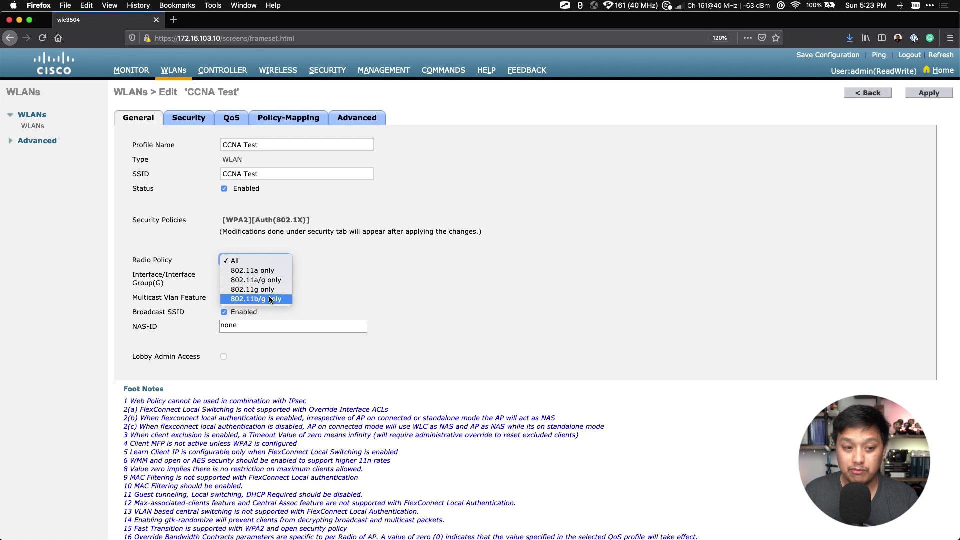
click(380, 284)
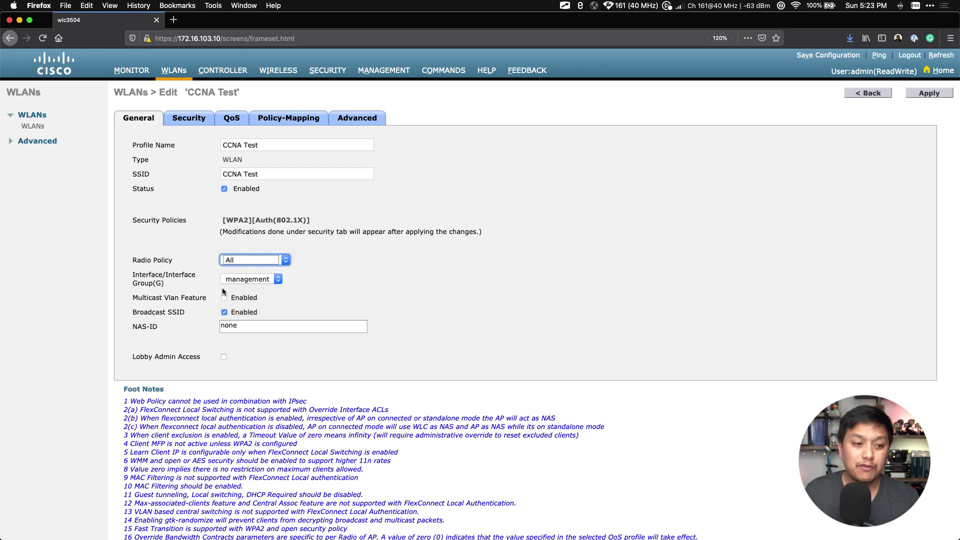
Assign CCNA Test to the lab wifi interface and bring up its Security settings
click(268, 280)
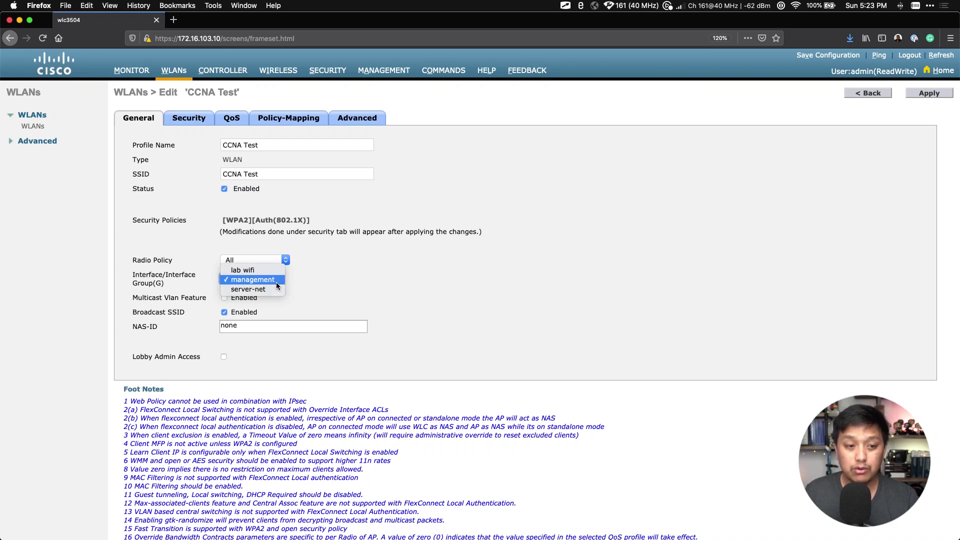
click(240, 272)
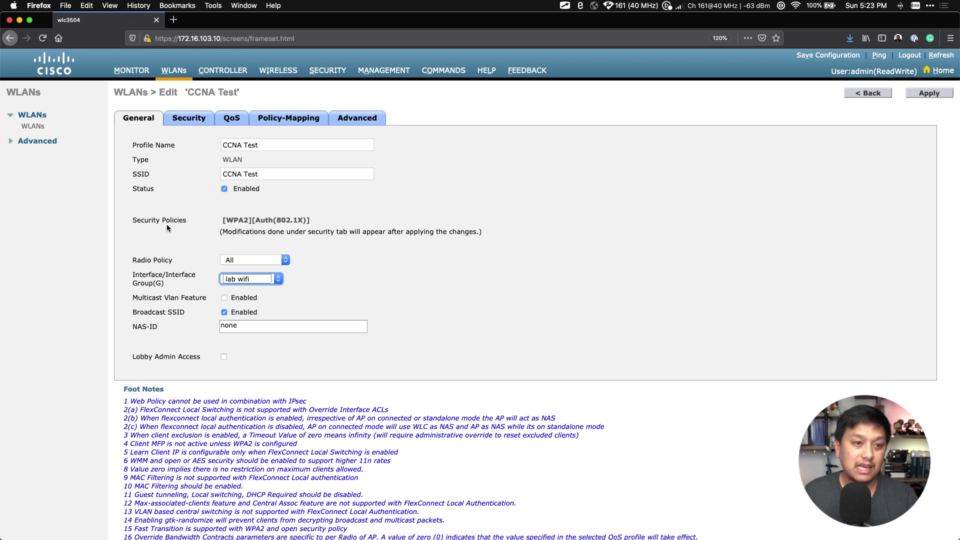
click(188, 124)
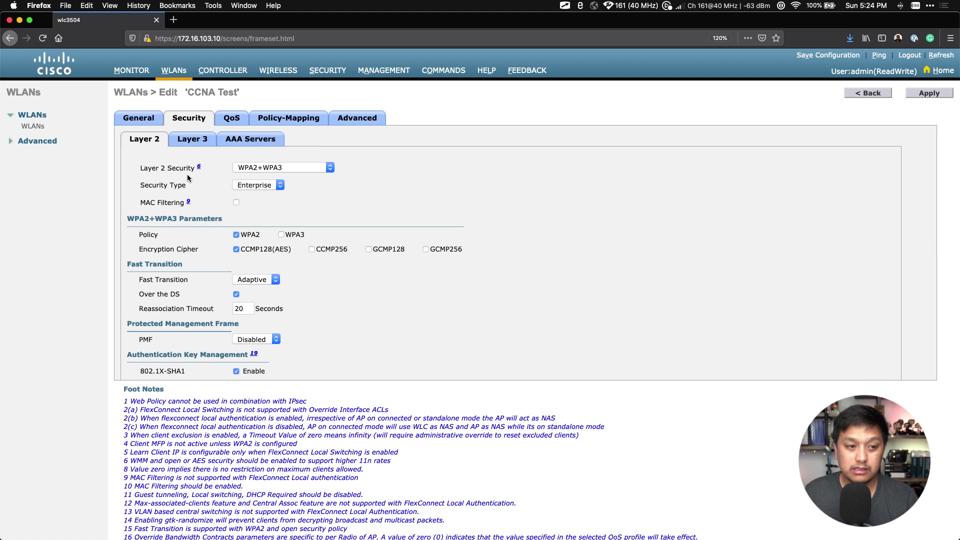
Leave Layer 2 Security at WPA2+WPA3 and bring up the Security Type choices
click(274, 170)
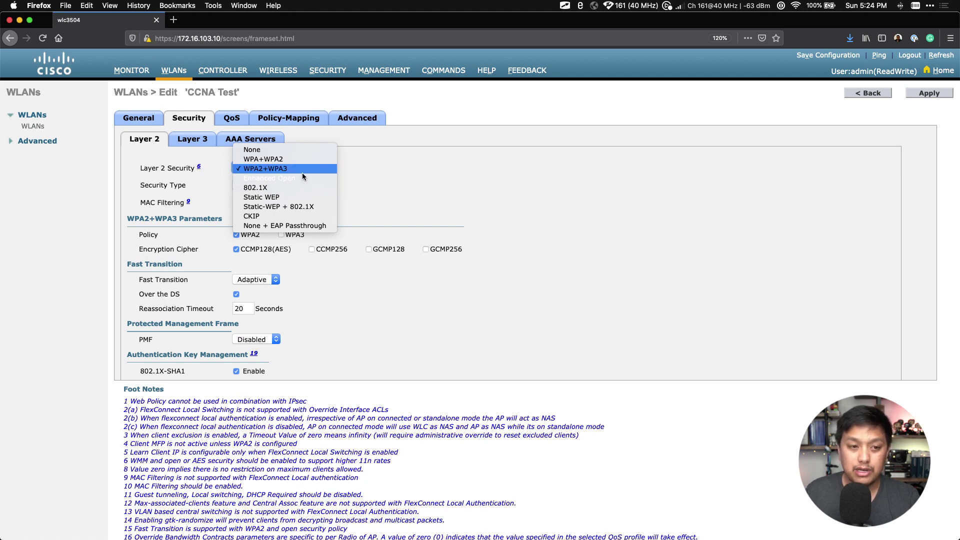
click(408, 176)
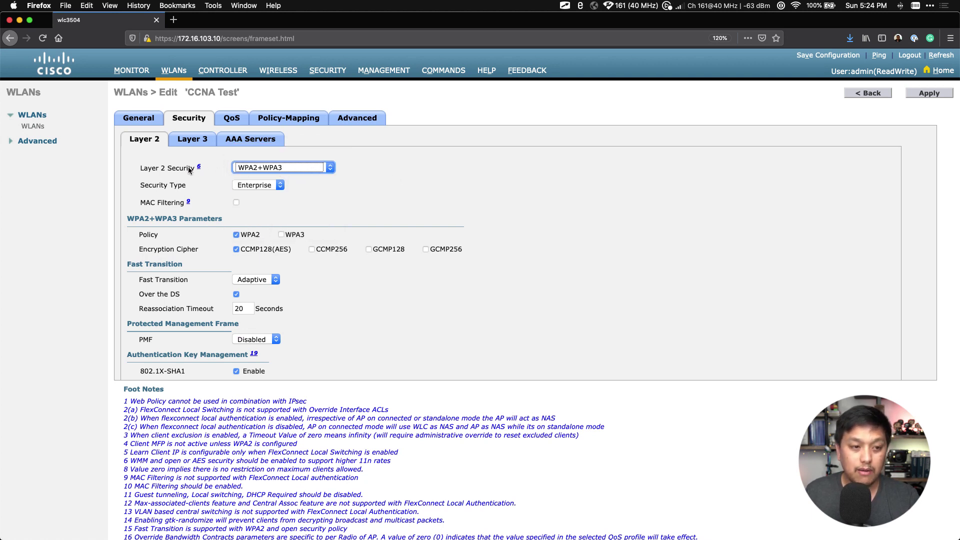
click(268, 186)
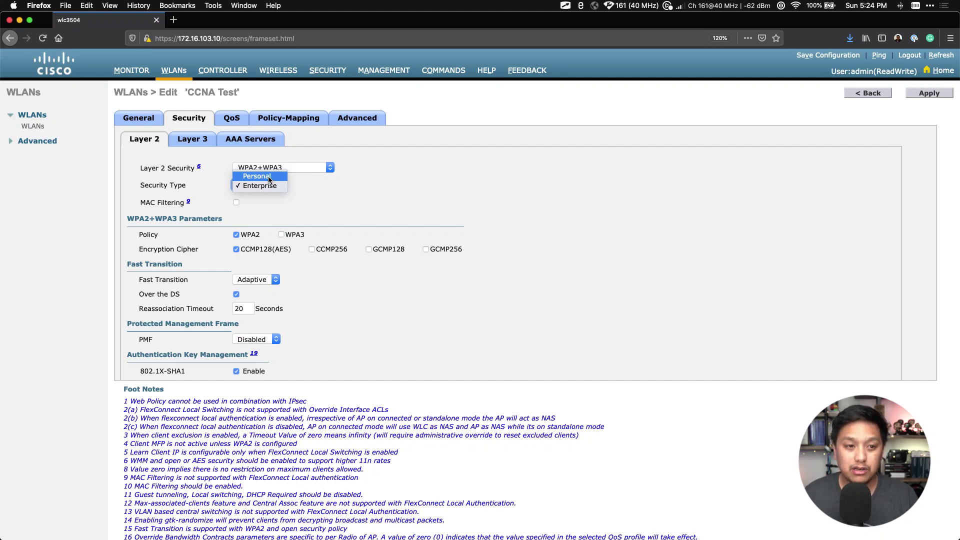
Set Security Type to Personal and scroll down to the Authentication Key Management section
click(268, 176)
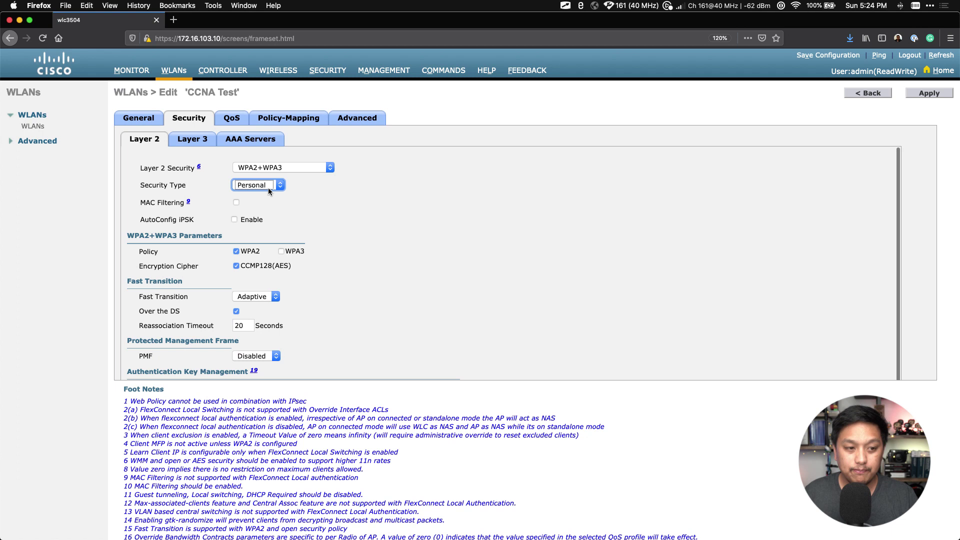
scroll(325, 215, down, 1)
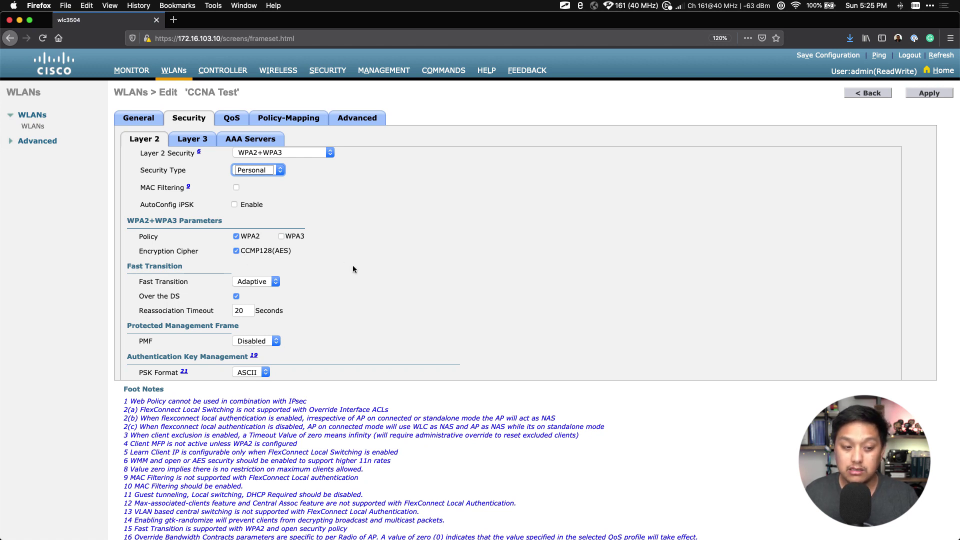
scroll(353, 269, down, 2)
scroll(353, 269, down, 2)
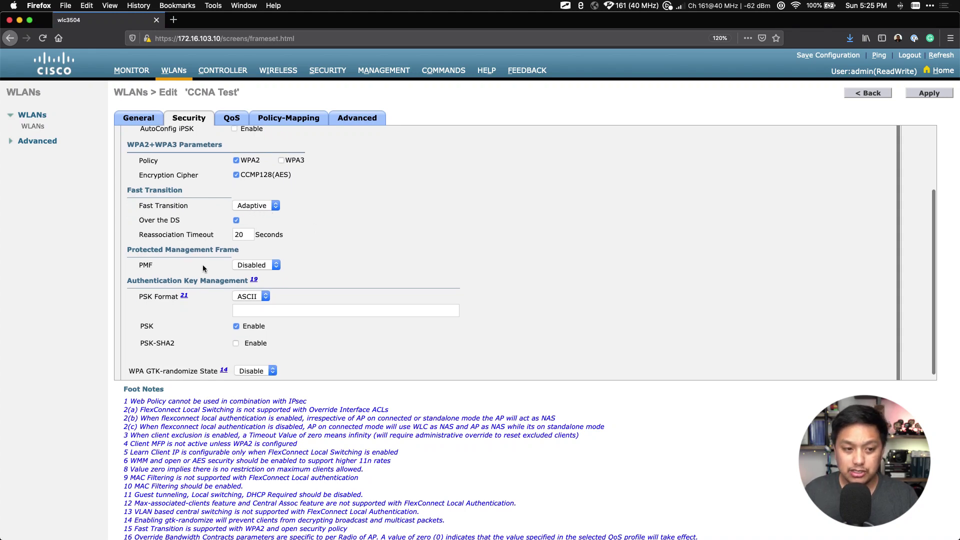
scroll(203, 268, down, 1)
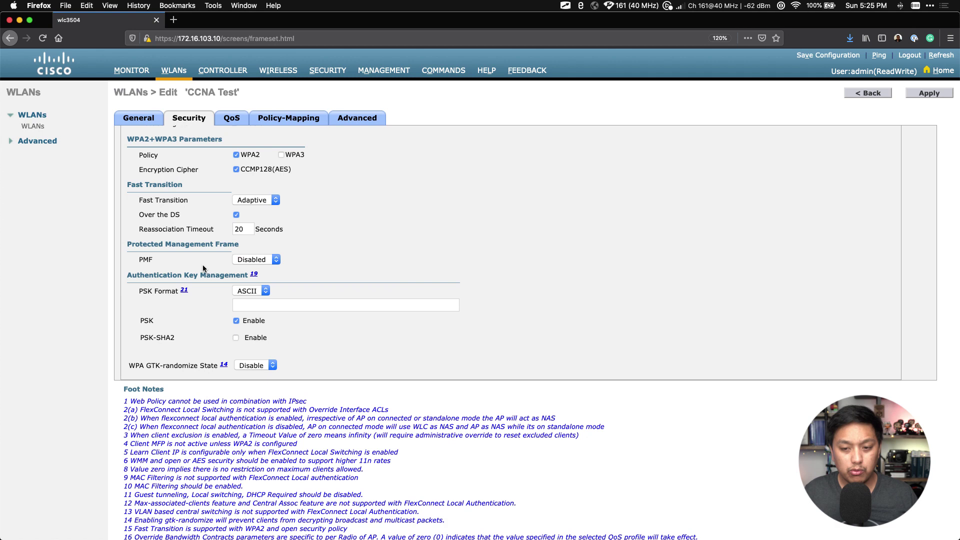
scroll(203, 266, up, 1)
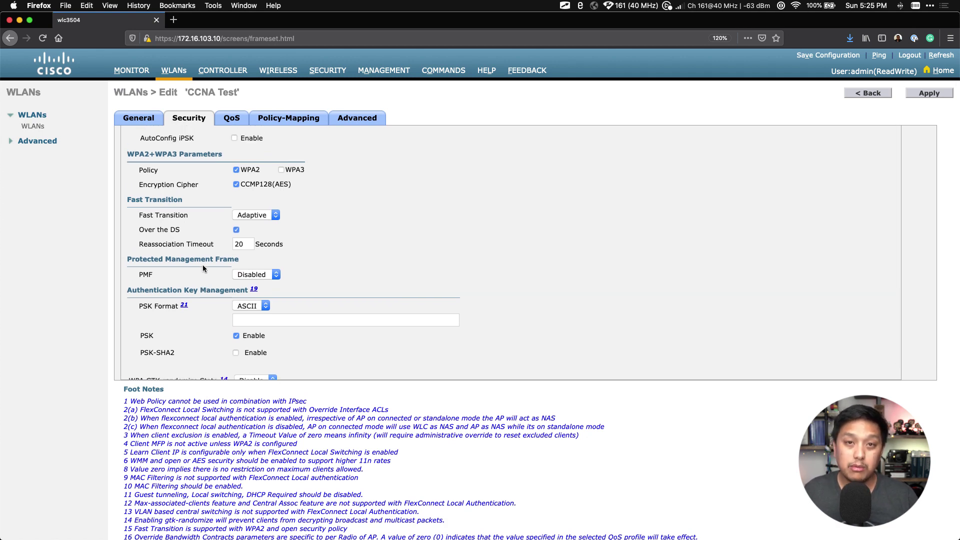
scroll(202, 268, down, 1)
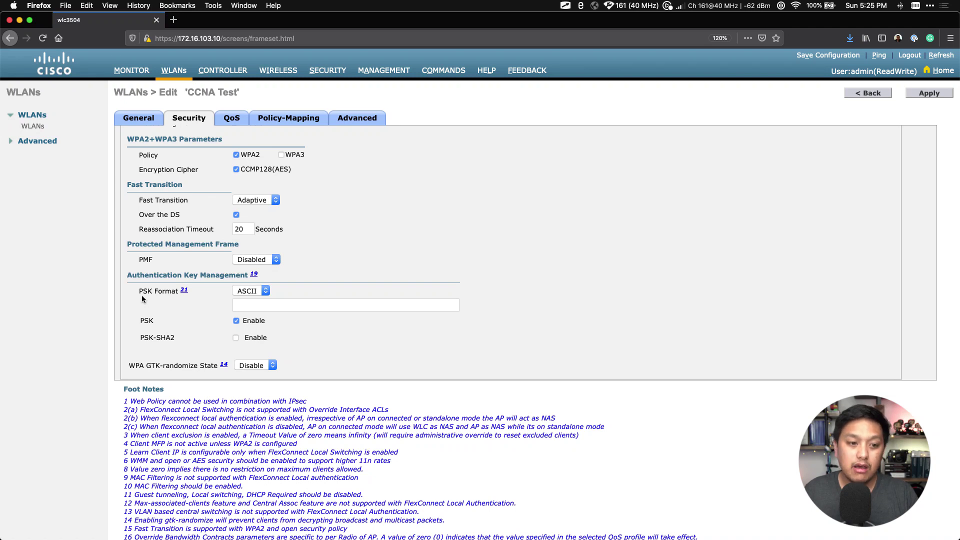
drag(126, 278, 247, 279)
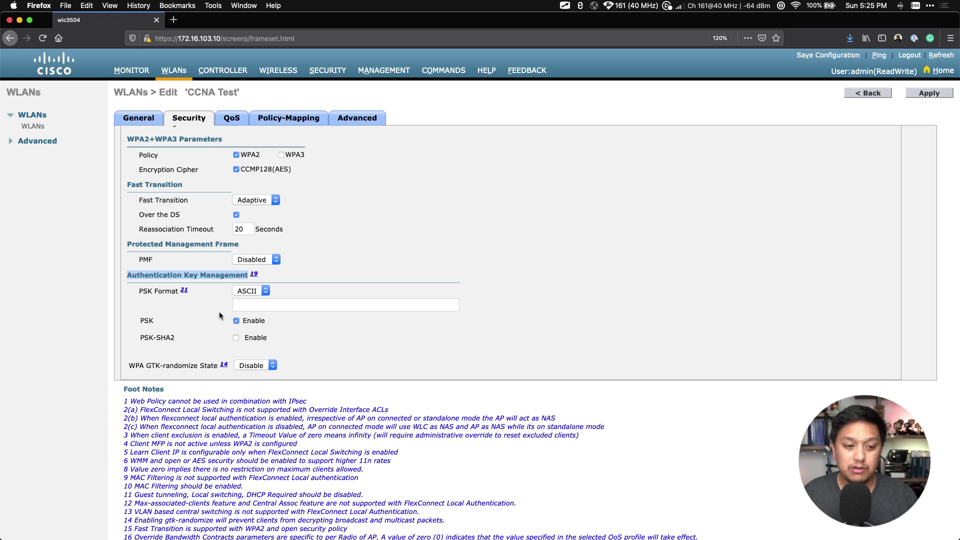
Keep the PSK format at ASCII and enter the pre-shared key passphrase, retyping it once
click(212, 311)
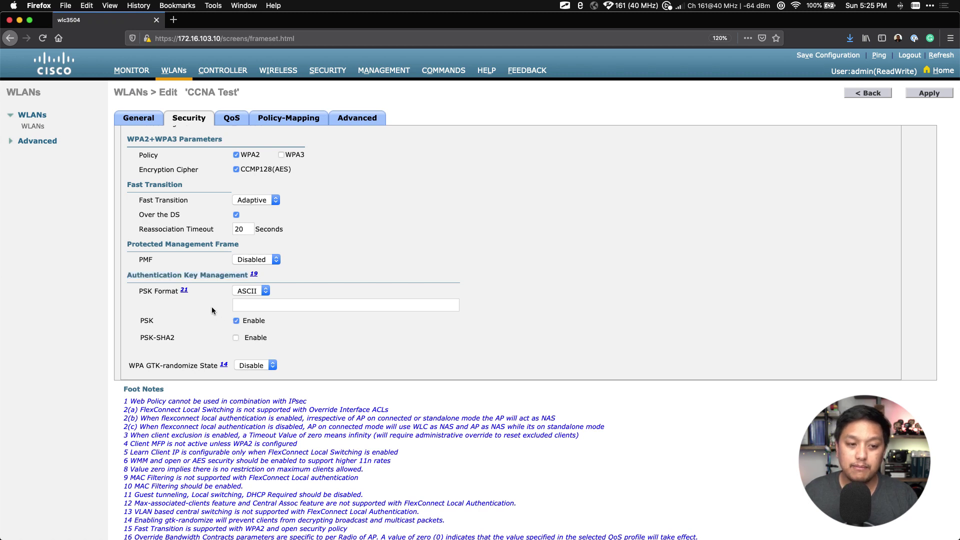
click(261, 293)
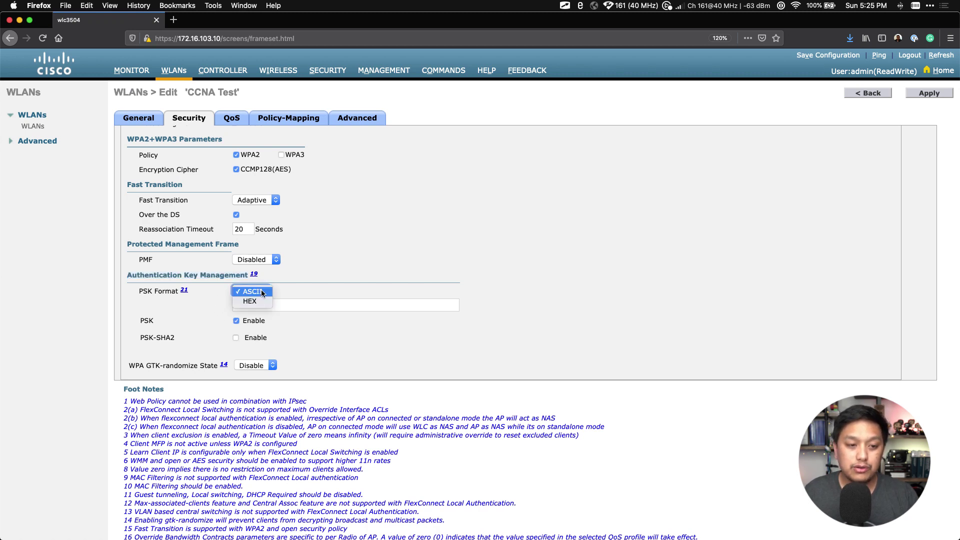
click(310, 298)
click(313, 302)
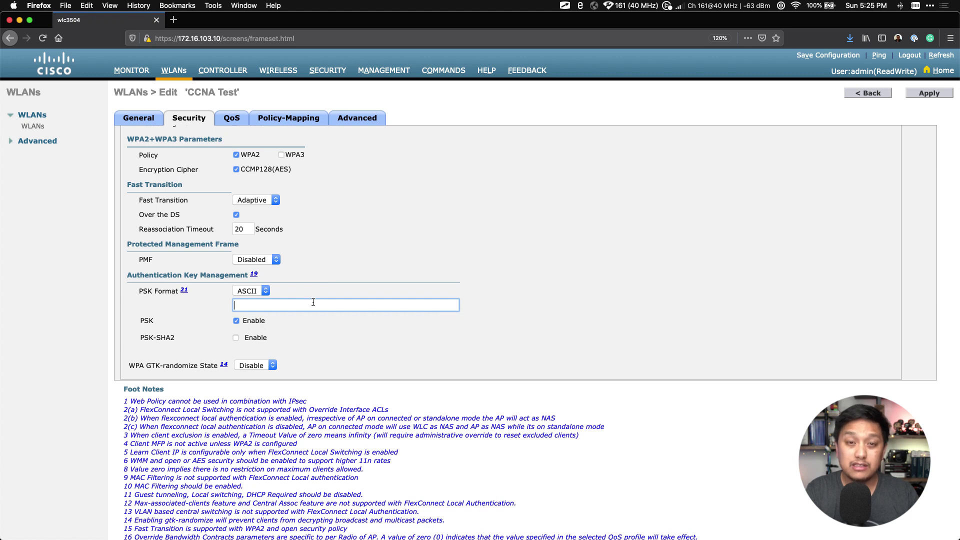
text(••••)
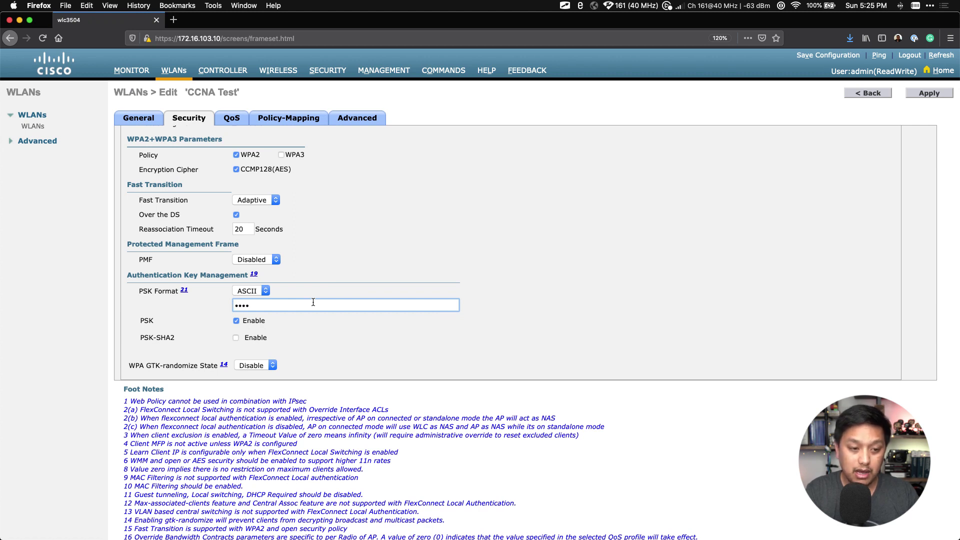
text(•••••)
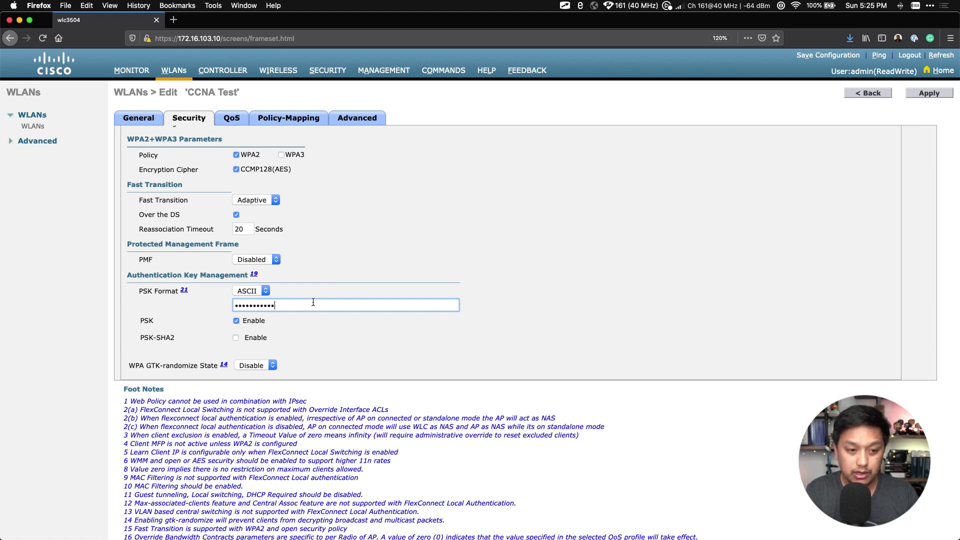
key(super+a)
text(•)
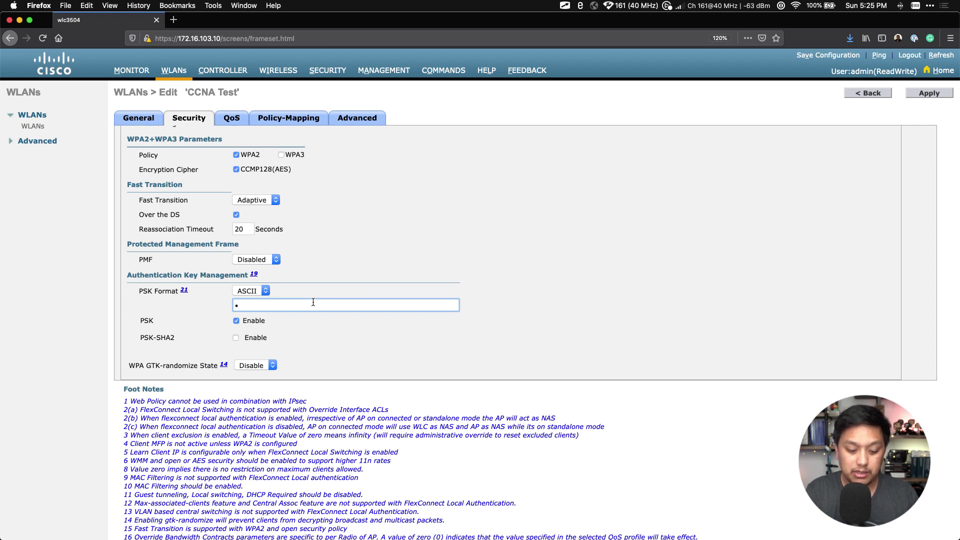
text(••••••)
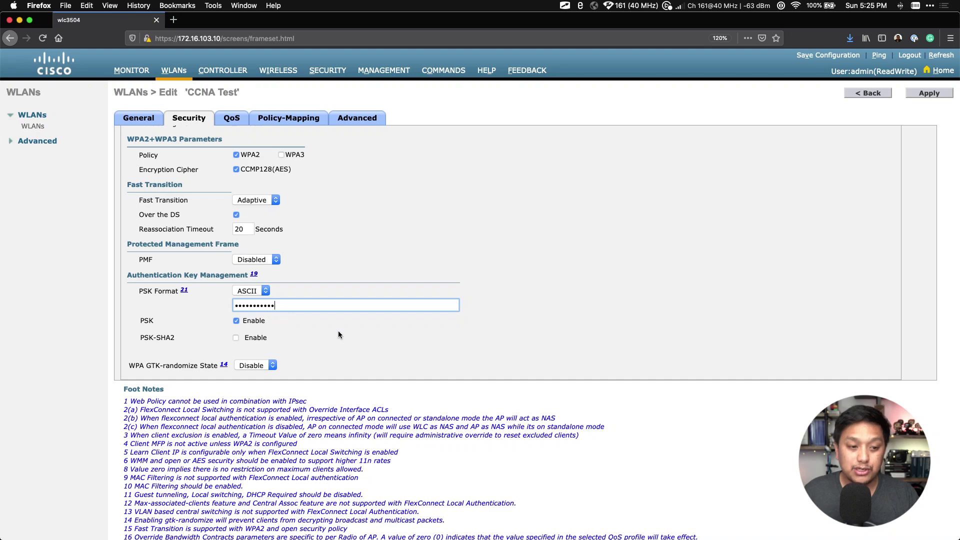
scroll(338, 335, down, 2)
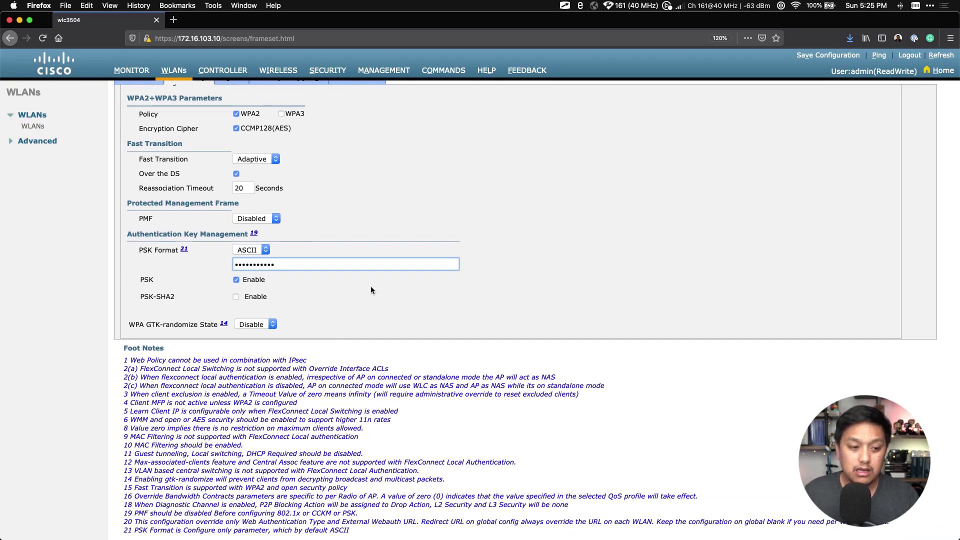
scroll(371, 289, up, 1)
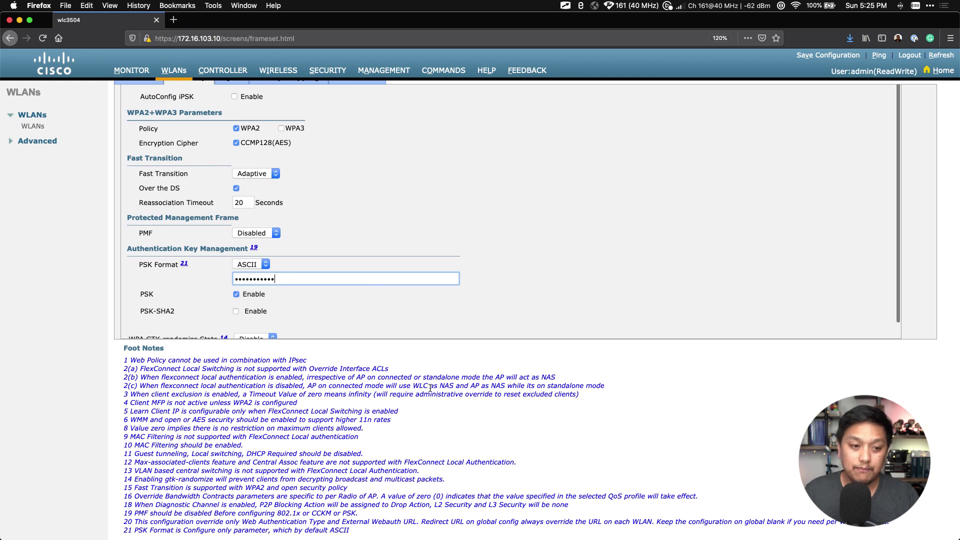
scroll(431, 389, up, 3)
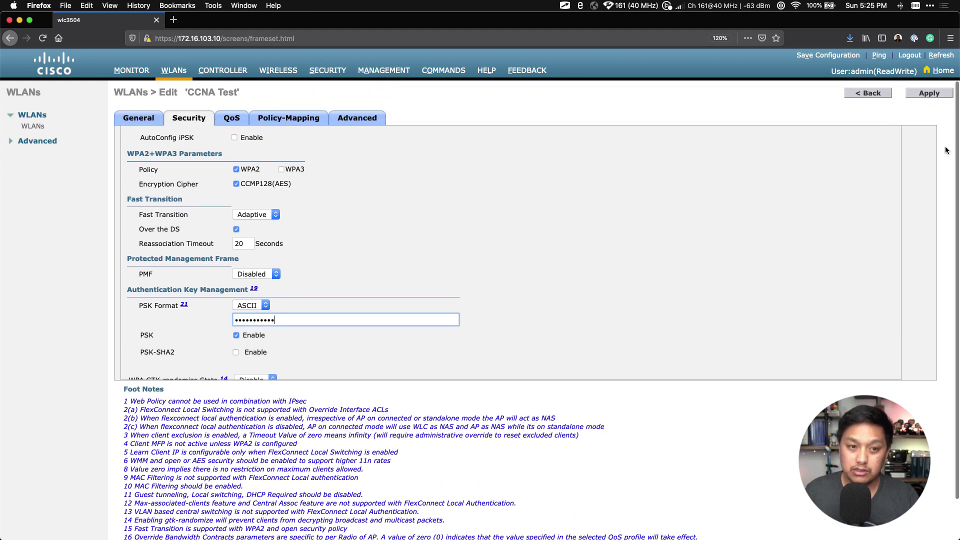
Apply the WPA2-PSK settings and expand Advanced in the left navigation
click(930, 97)
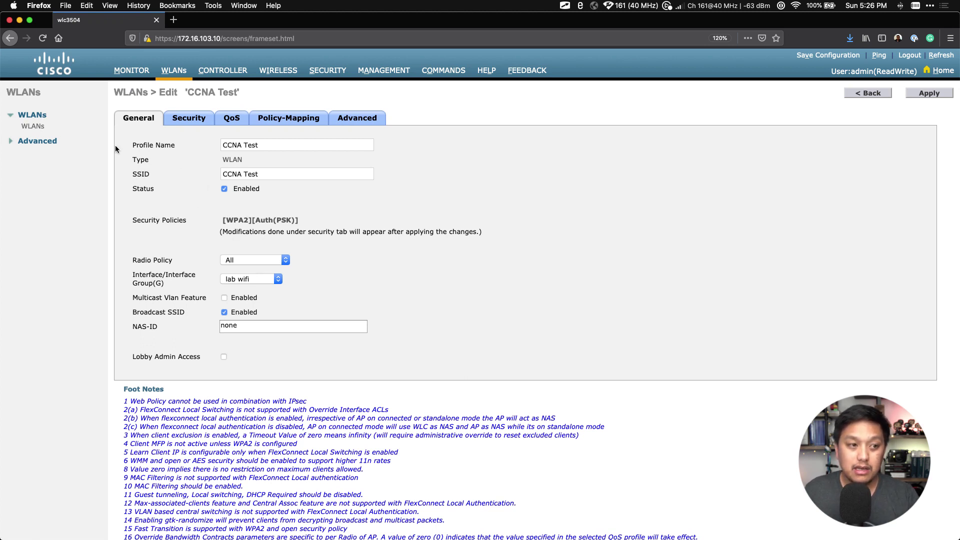
click(52, 143)
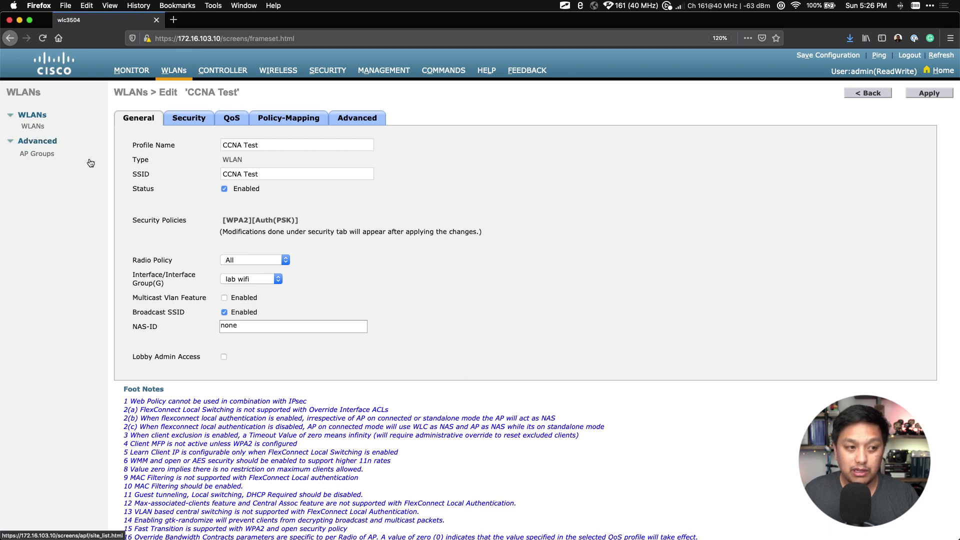
Open the default-group AP group's WLANs list to confirm CCNA Test (ID 1) is mapped to lab wifi
click(34, 155)
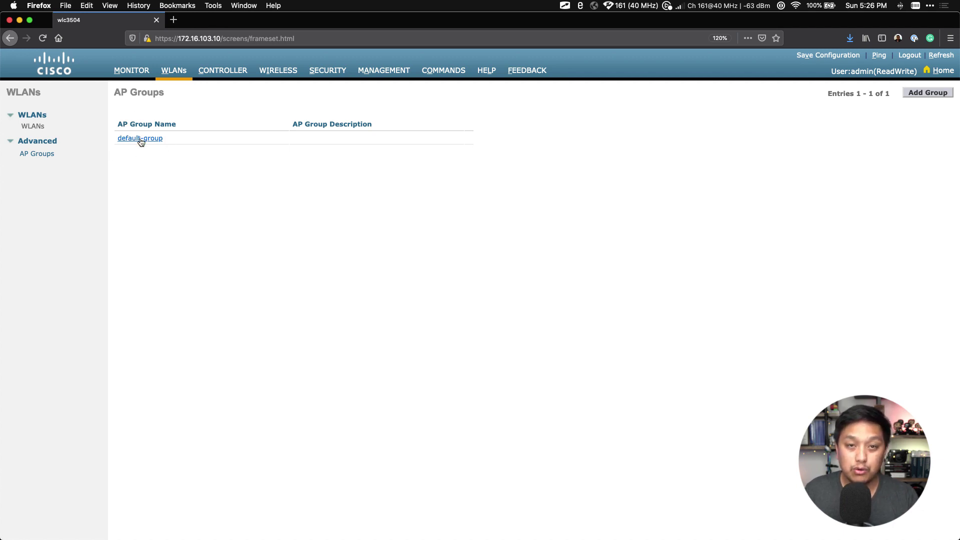
click(139, 138)
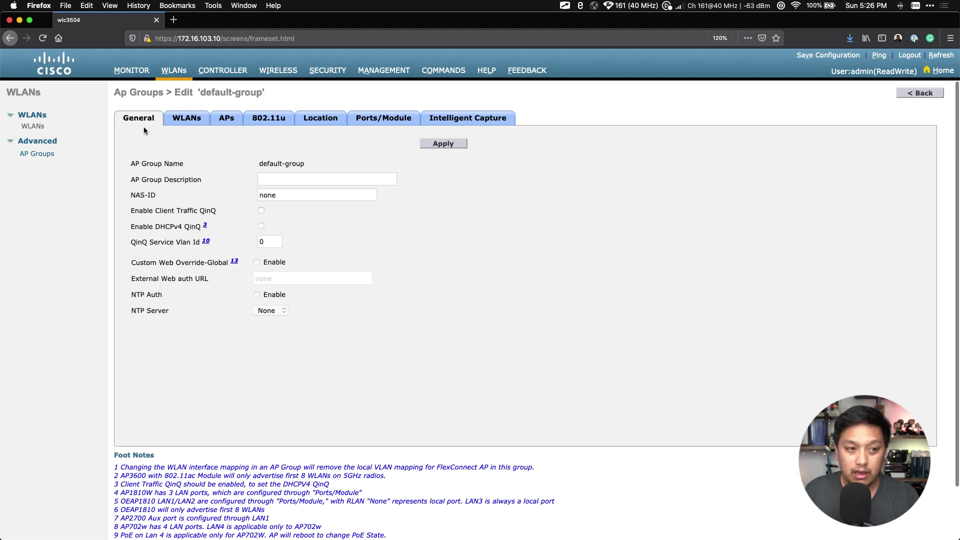
click(192, 119)
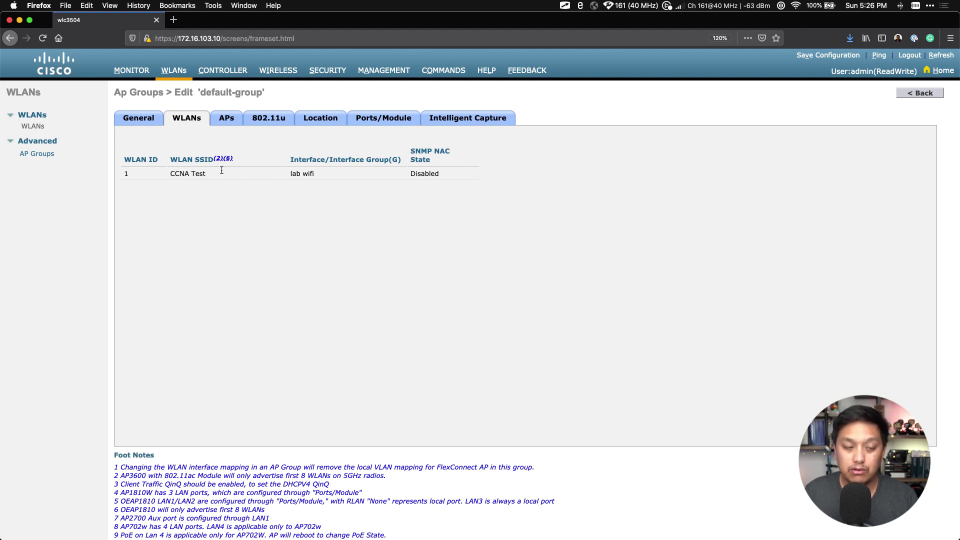
Review the All APs list showing lab01, then bring up WiFi Explorer Pro
click(271, 75)
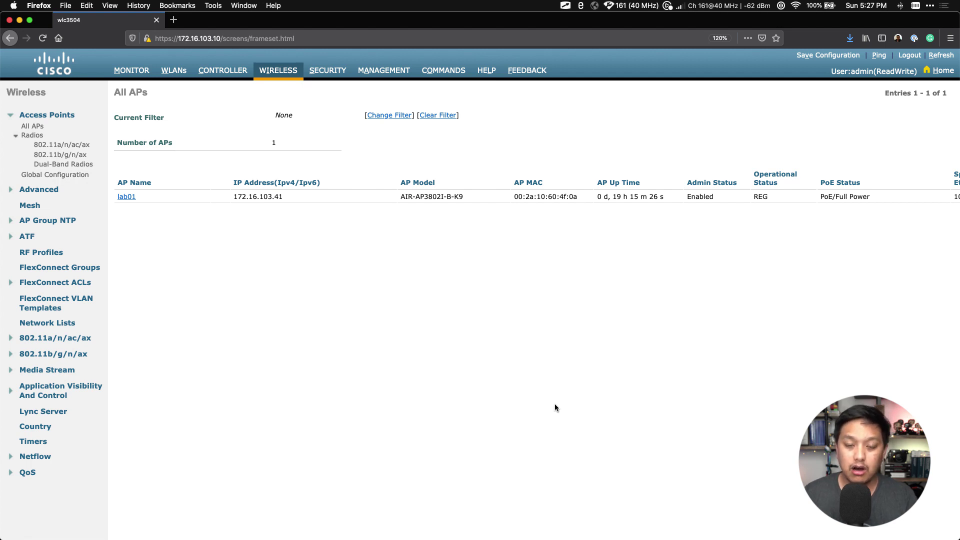
click(571, 525)
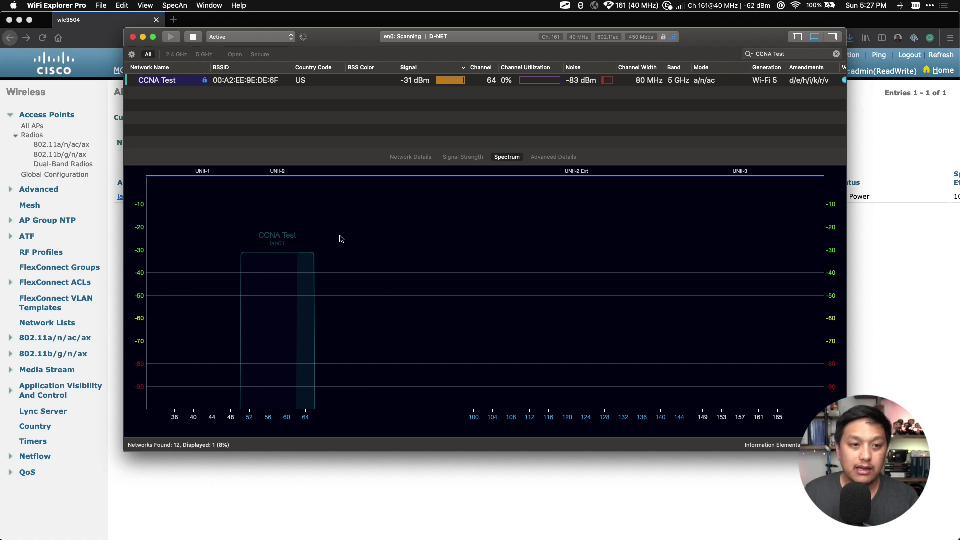
Confirm lab01 broadcasts CCNA Test on channel 64 at 80 MHz, then return to the controller
click(795, 54)
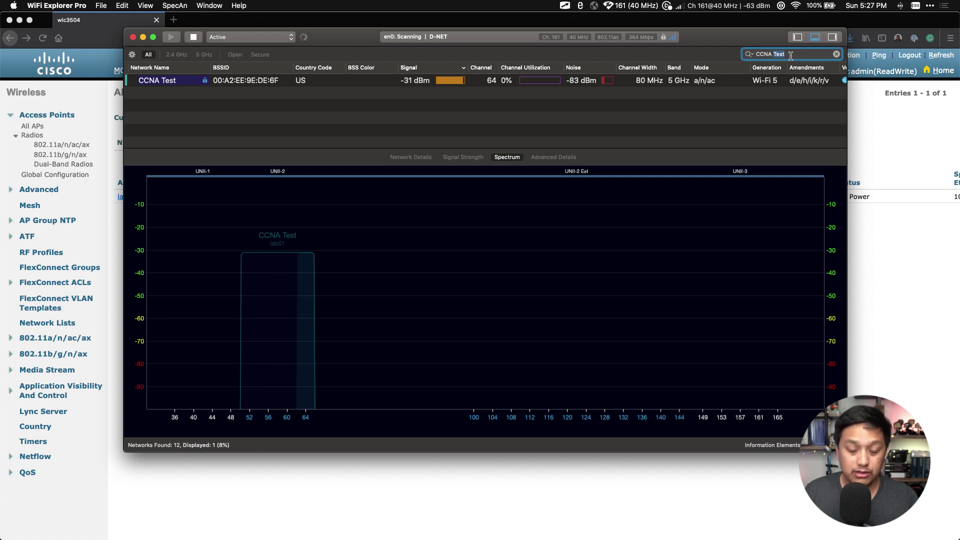
click(183, 84)
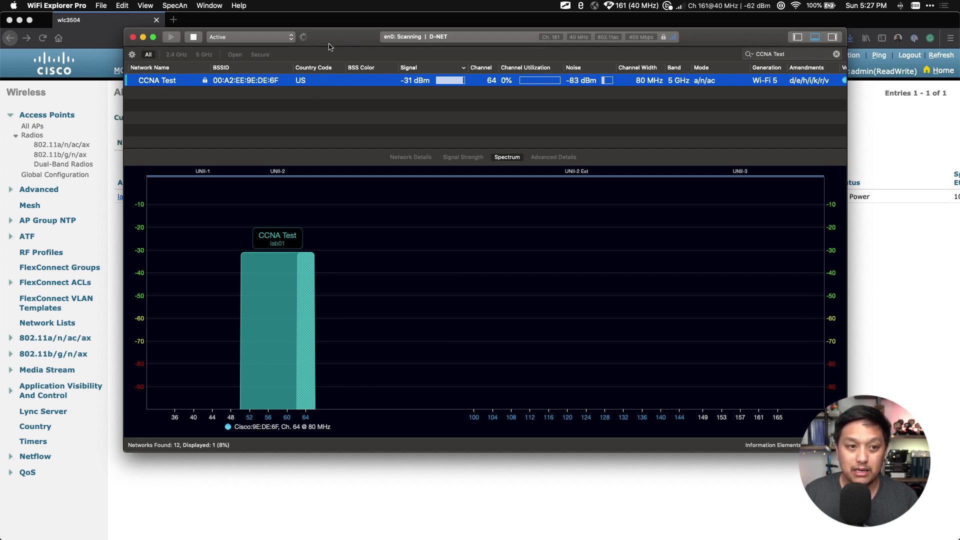
drag(329, 45, 387, 119)
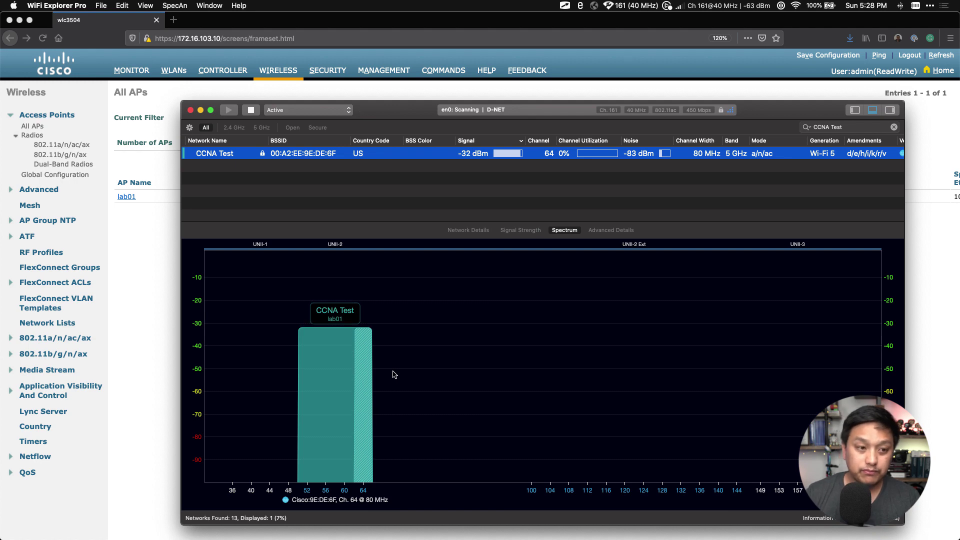
click(159, 281)
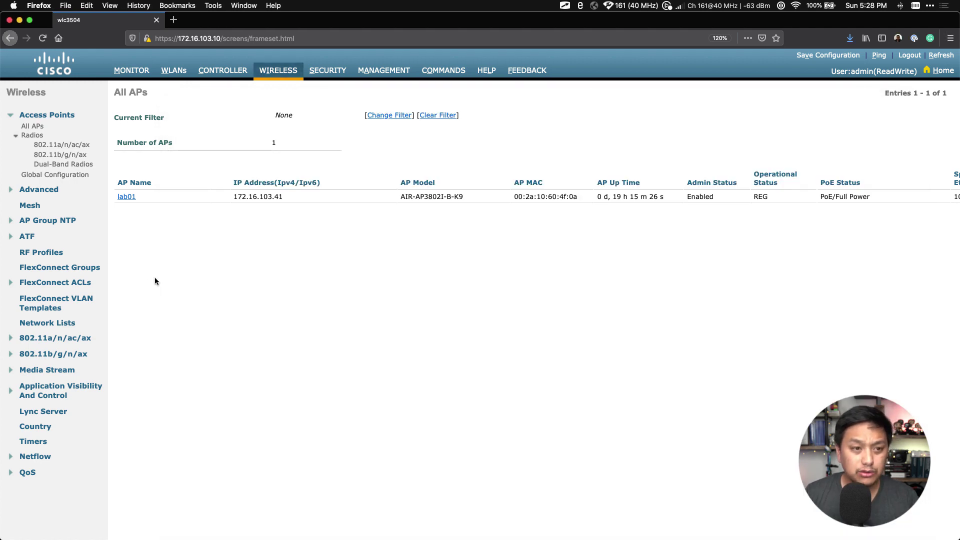
Dismiss the No Clients alert and reload Monitor Clients until the CCNA Test client at 10.192.0.107 appears
click(139, 73)
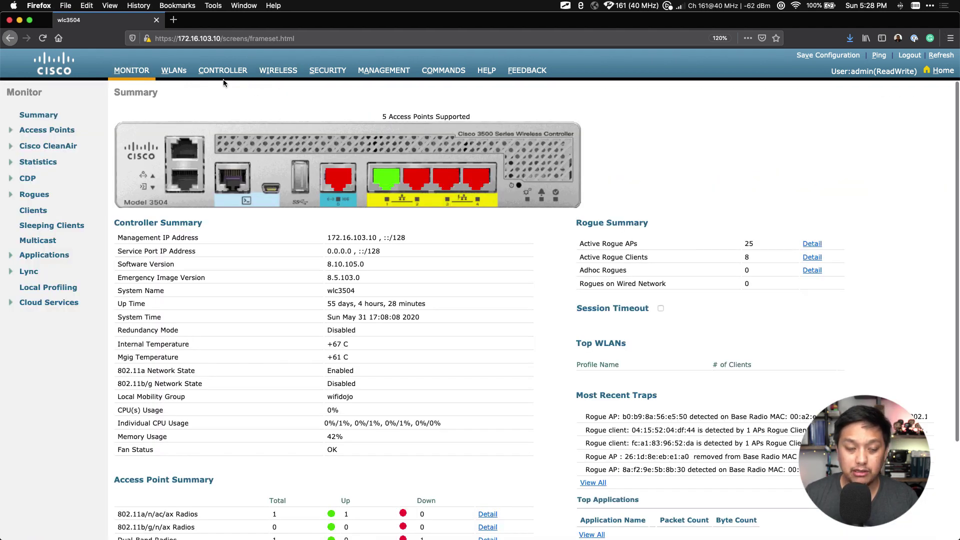
click(36, 211)
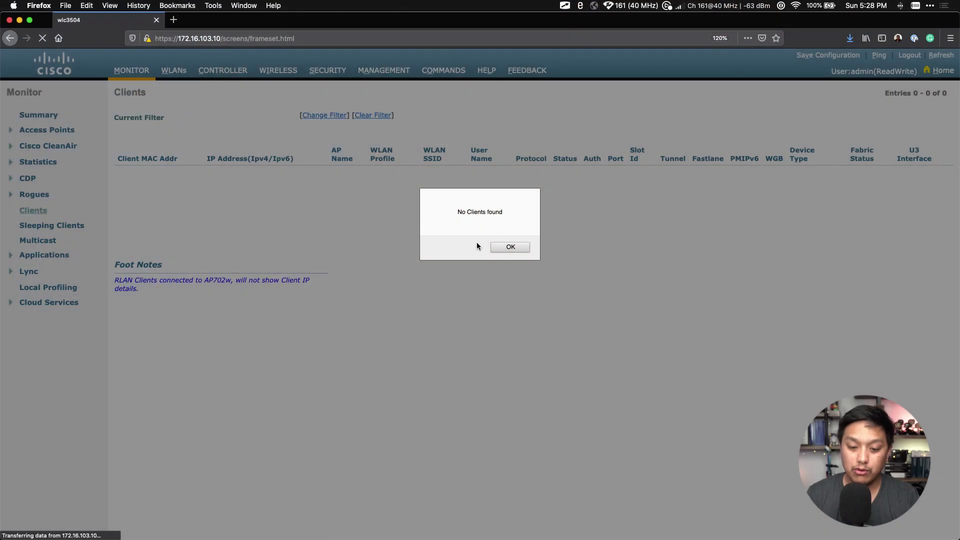
click(515, 246)
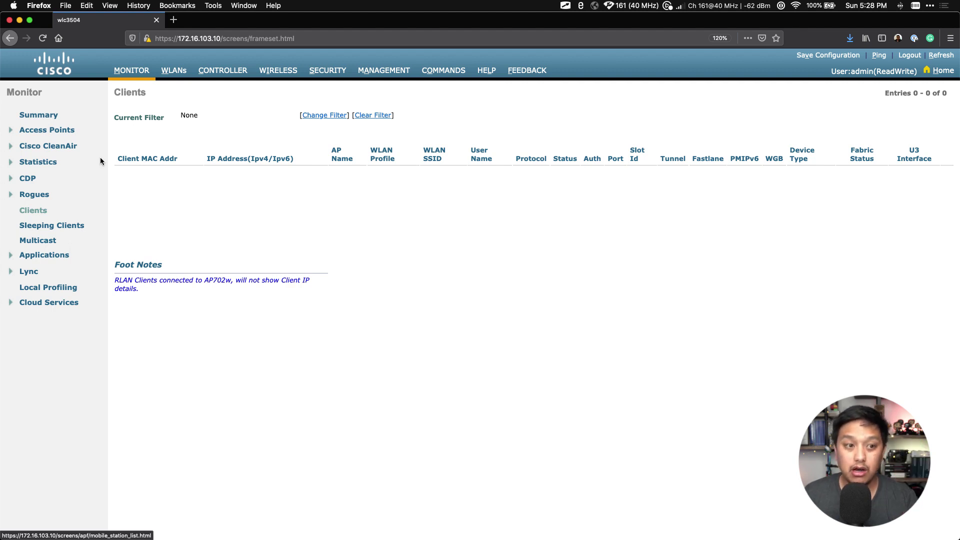
click(33, 212)
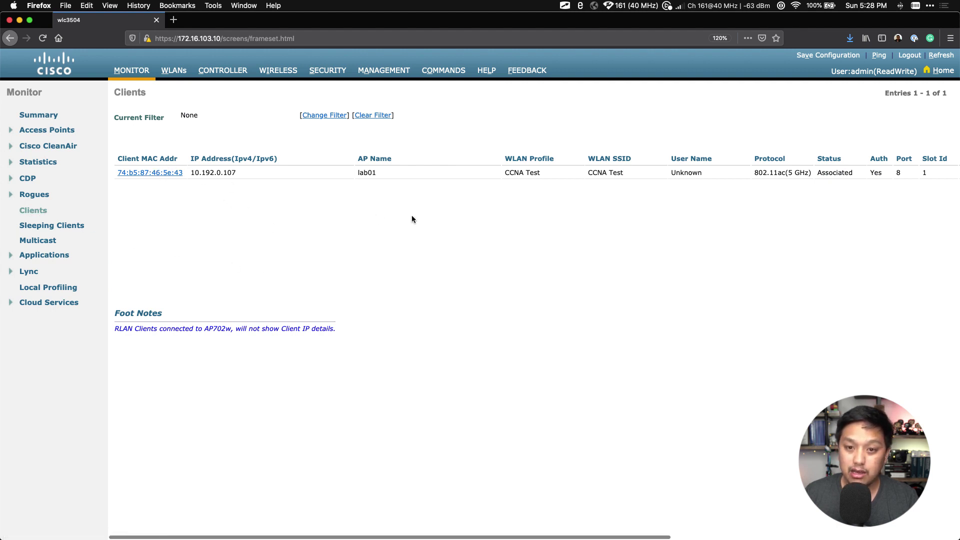
click(170, 175)
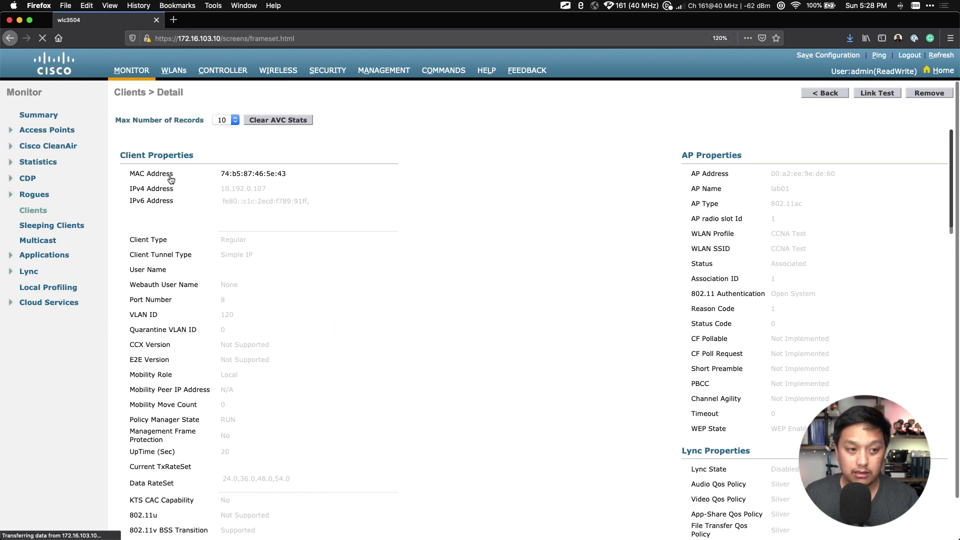
scroll(381, 299, down, 2)
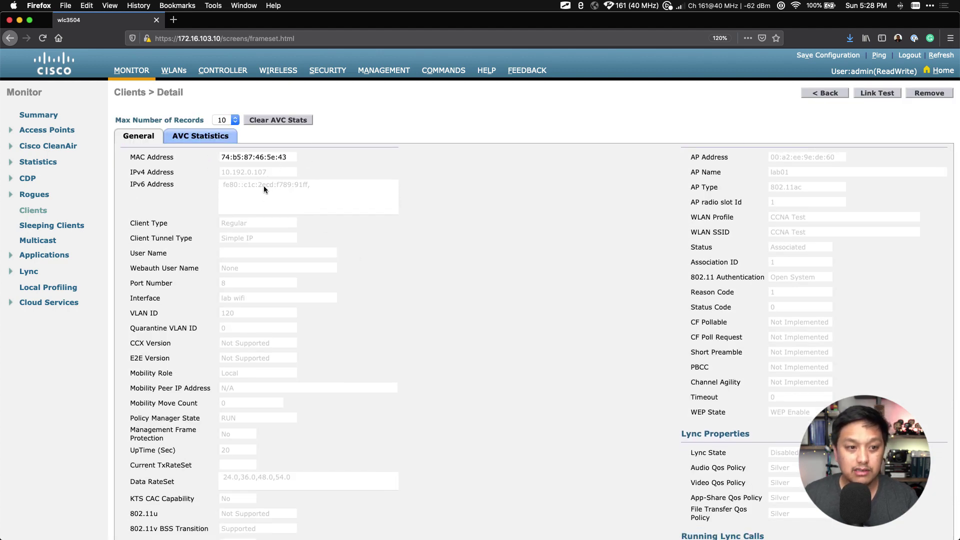
scroll(300, 206, down, 3)
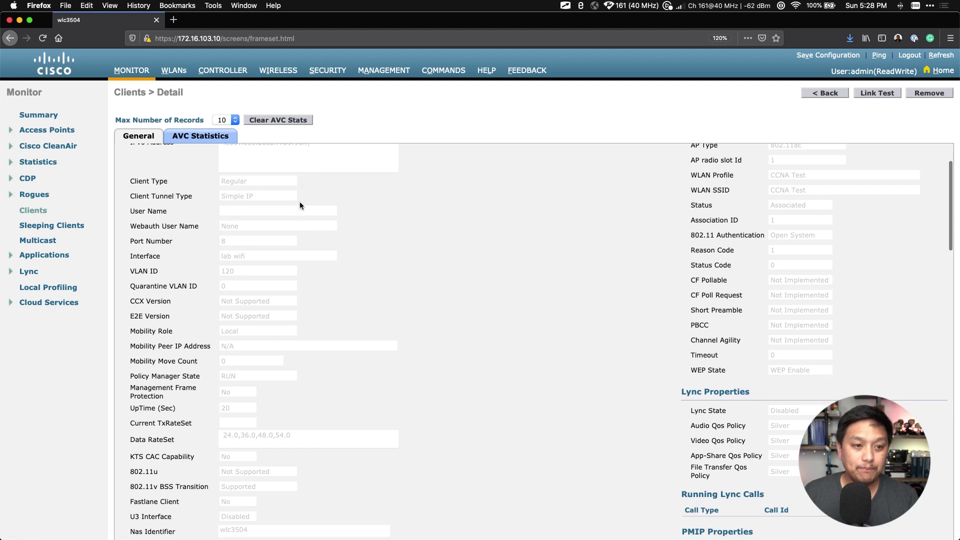
scroll(256, 239, down, 2)
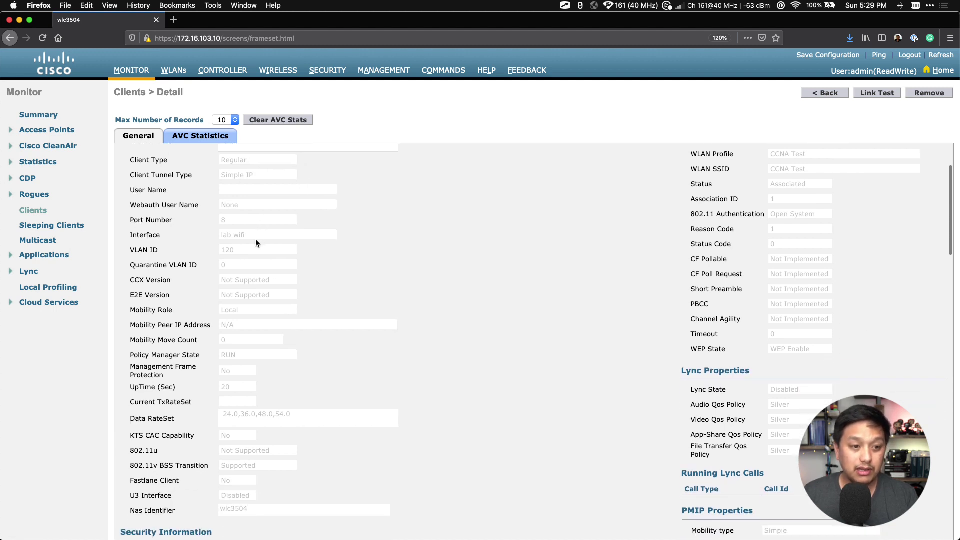
scroll(271, 253, down, 1)
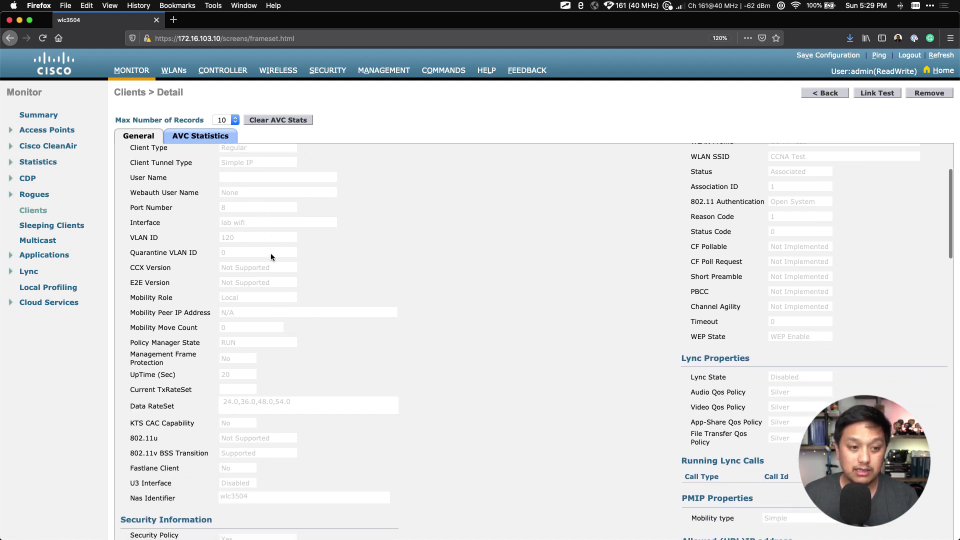
drag(238, 238, 224, 238)
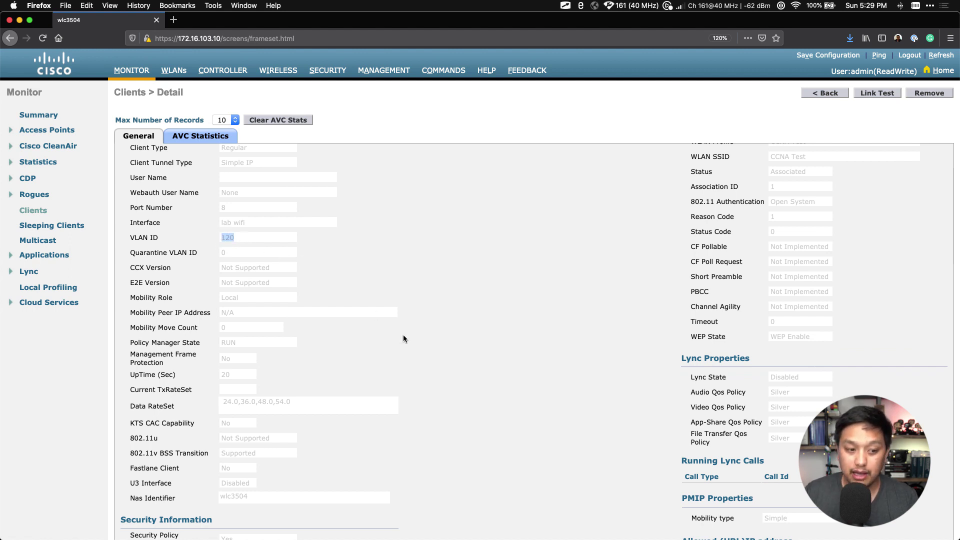
scroll(403, 338, down, 3)
scroll(403, 335, down, 10)
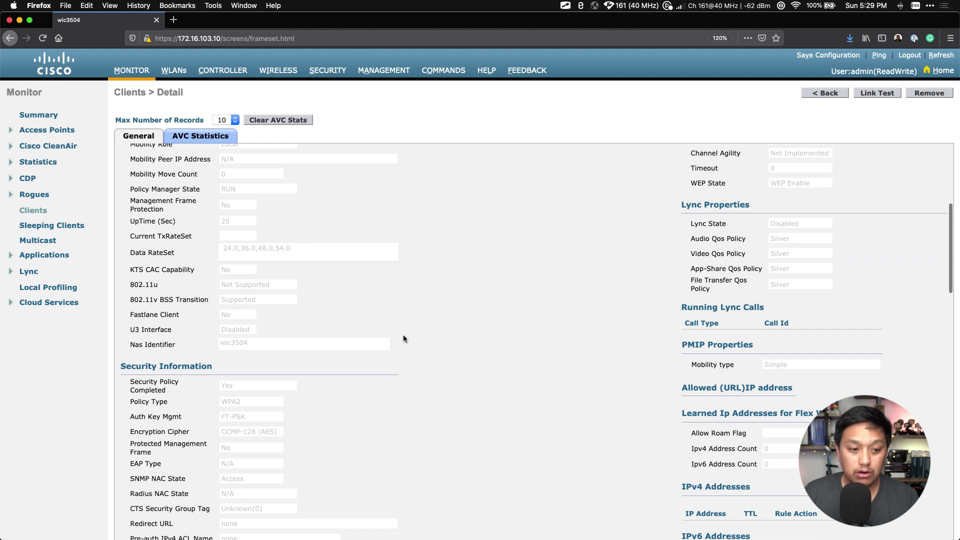
scroll(390, 334, down, 4)
drag(251, 344, 229, 356)
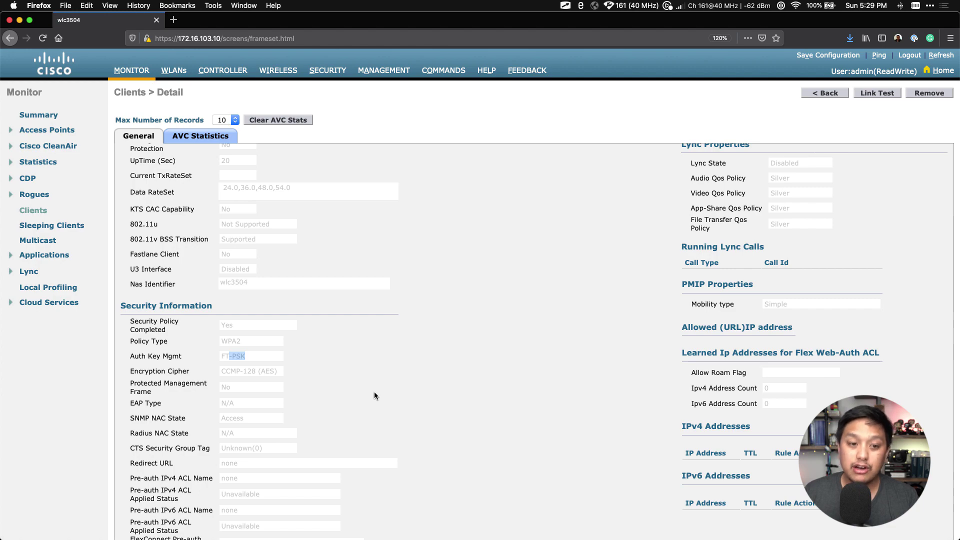